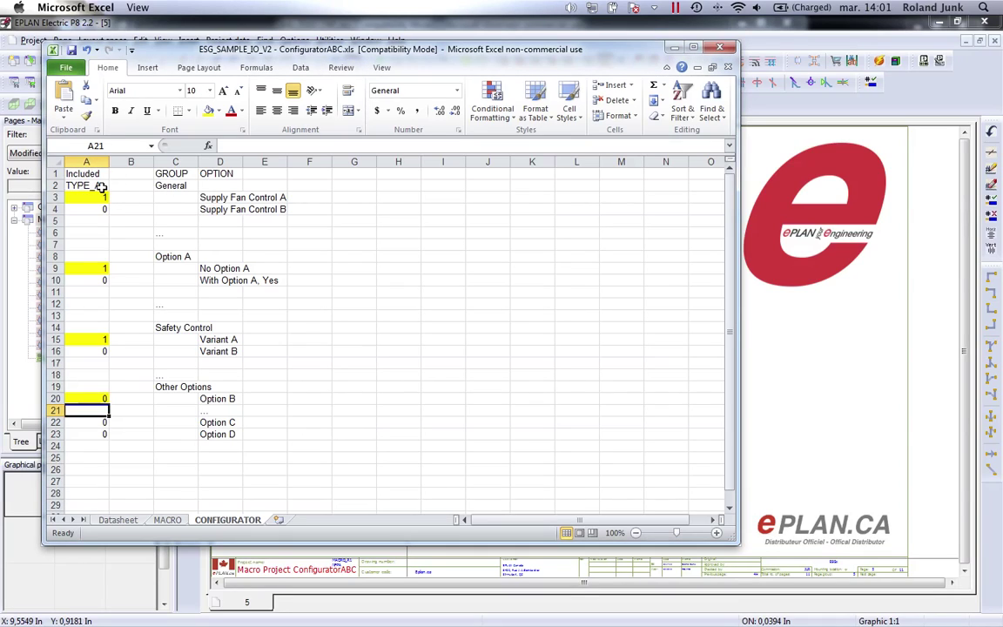
Change the configurator's A2 cell from TYPE_A to TYPE_B.
left_click(90, 185)
left_click(259, 147)
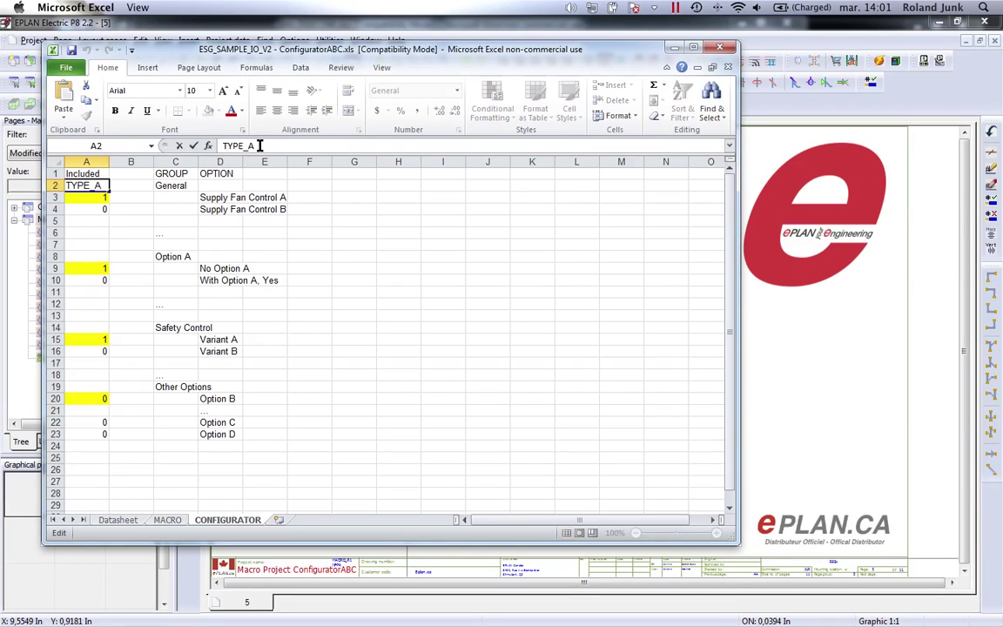
key("BackSpace")
type("B")
left_click(88, 197)
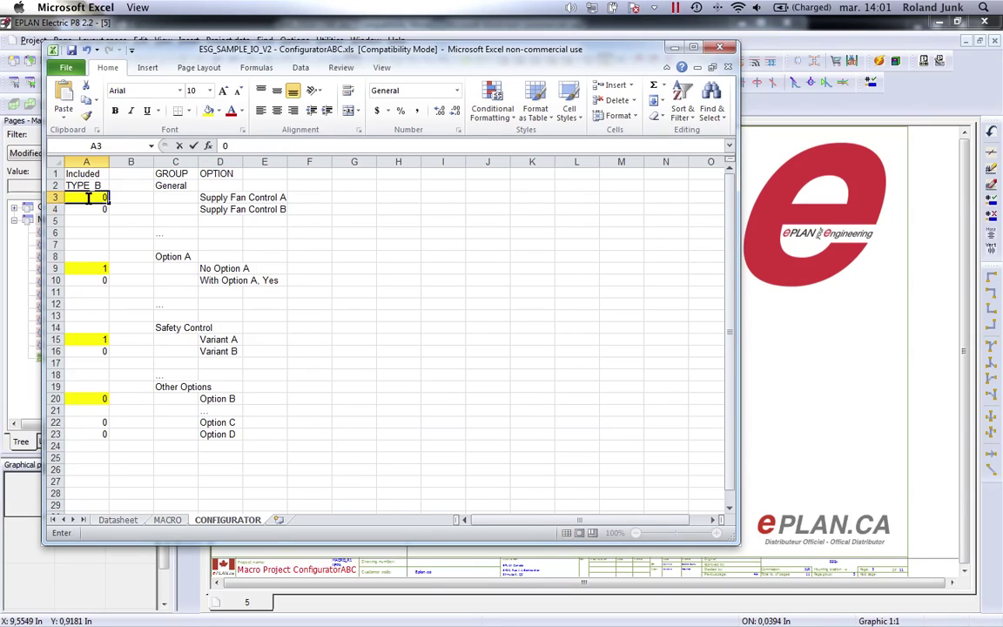
Enter 0 in cells A3 and A9, then return to the EPLAN window.
type("0")
key("Tab")
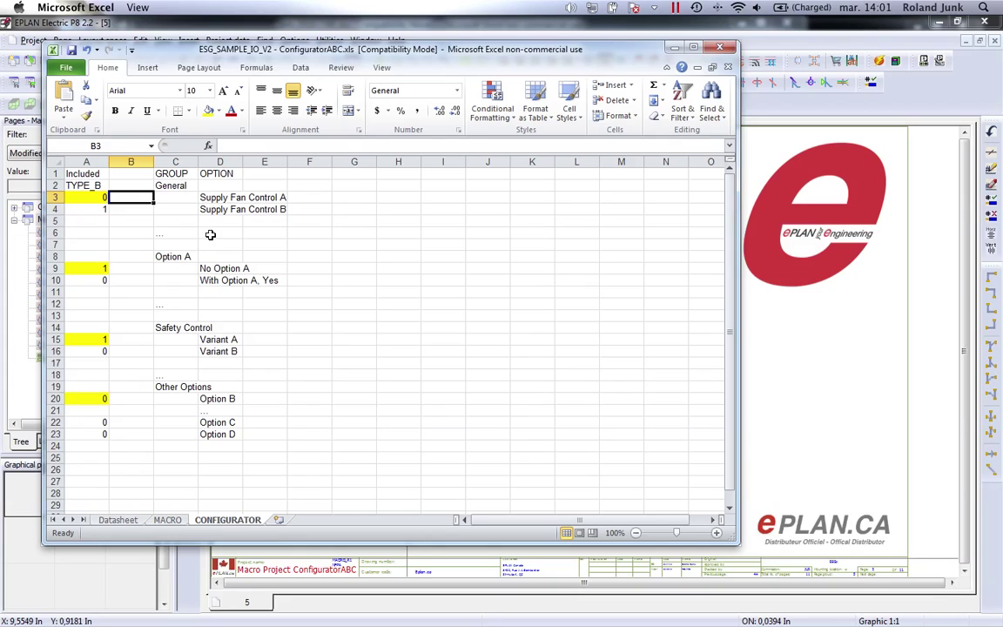
left_click(96, 268)
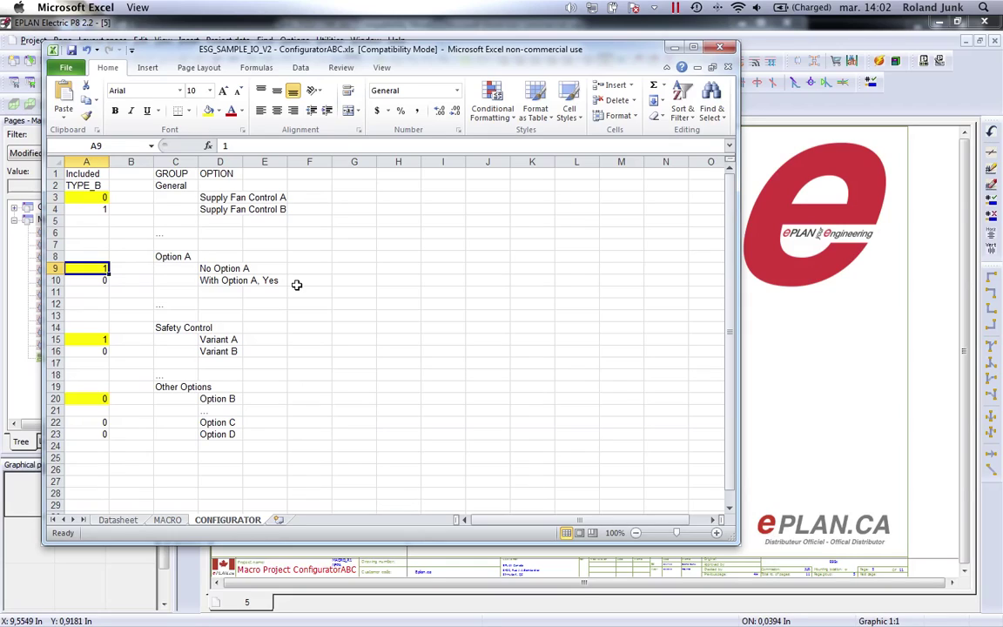
type("0")
left_click(94, 280)
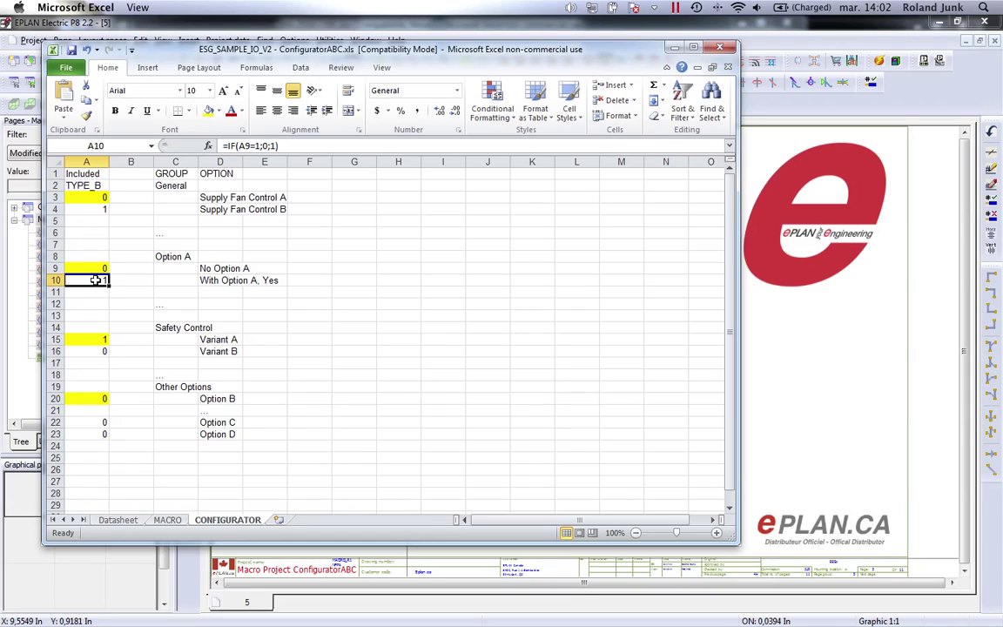
left_click(27, 214)
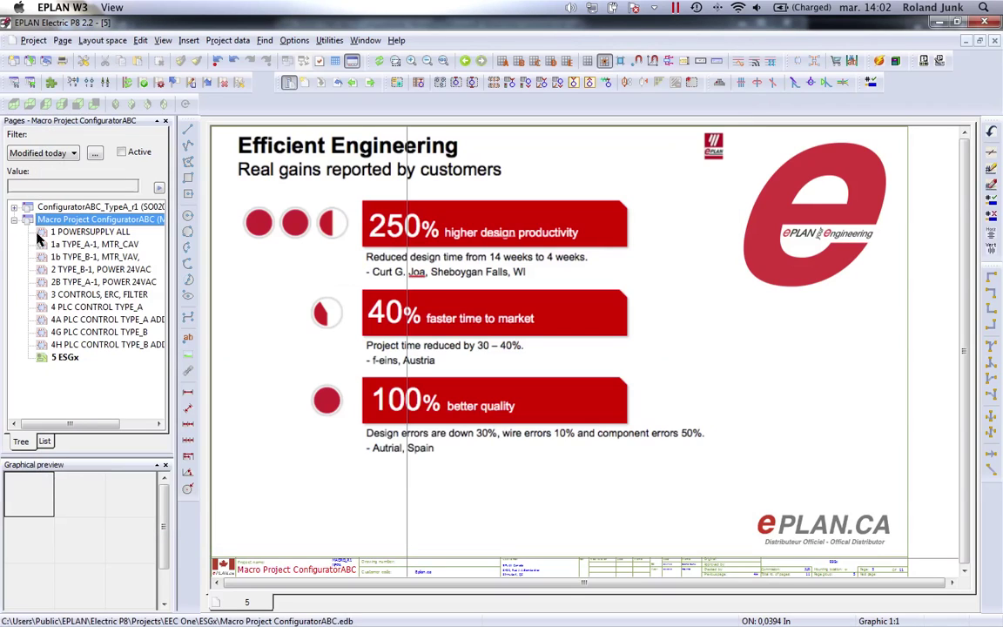
double_click(87, 232)
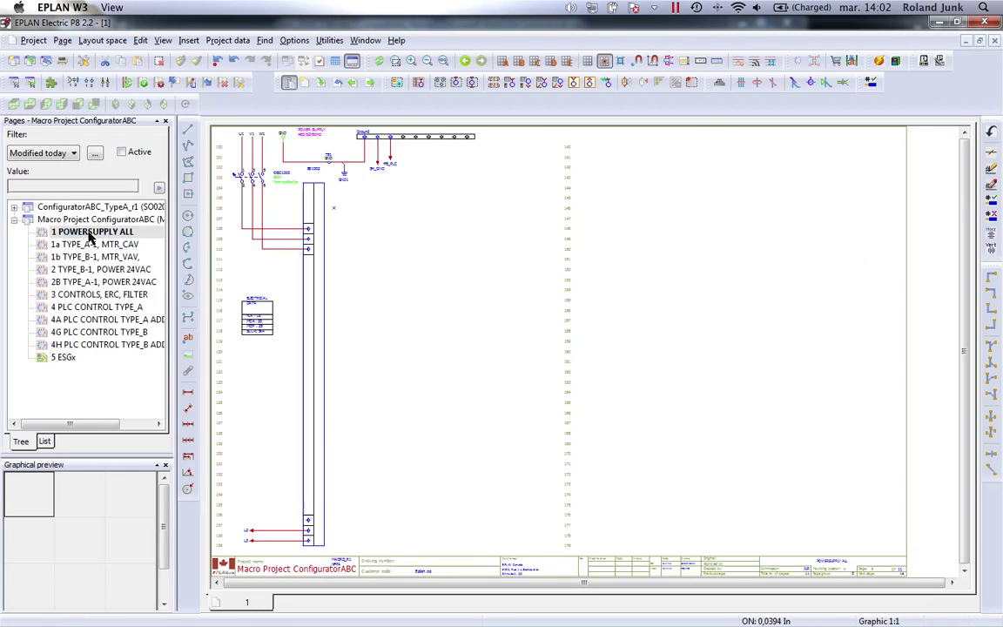
double_click(94, 245)
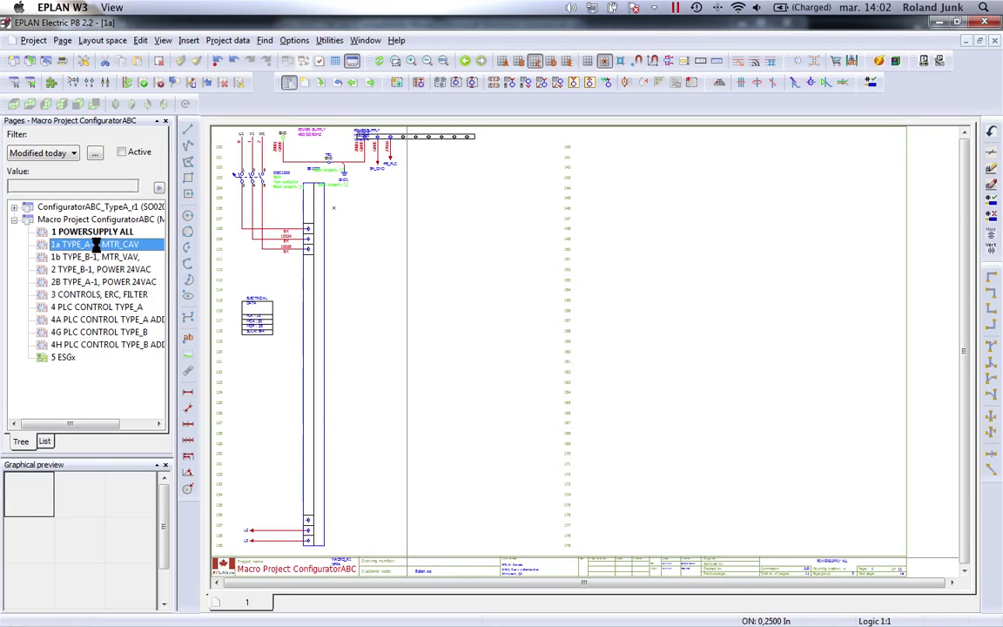
double_click(98, 258)
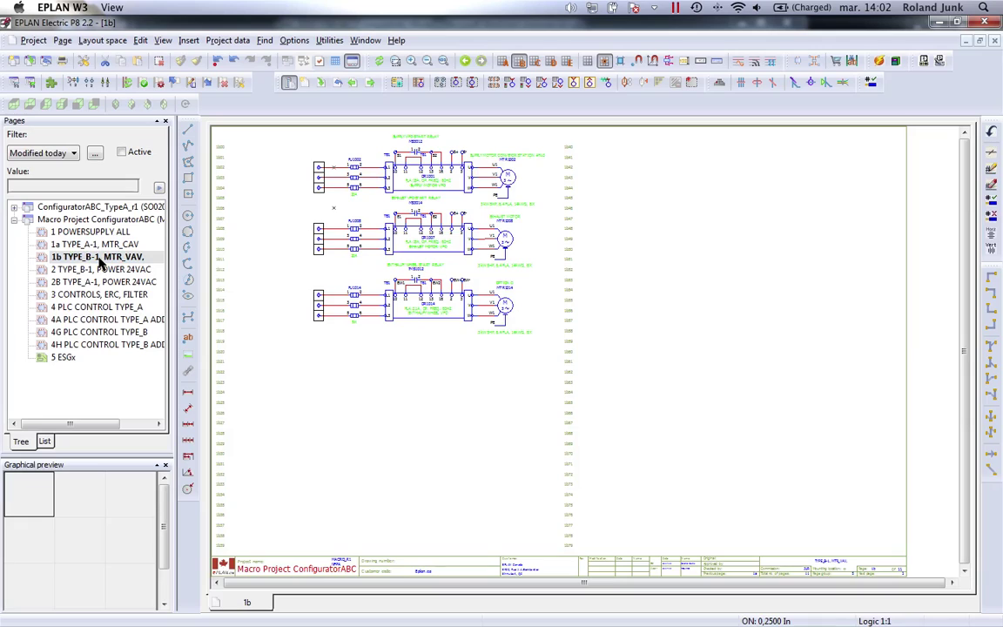
double_click(104, 307)
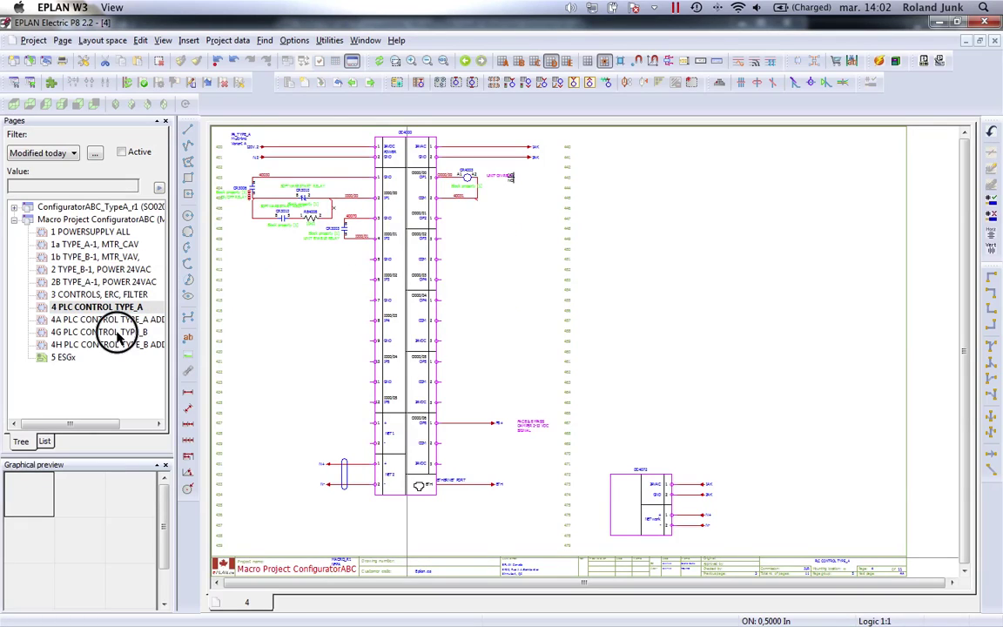
double_click(116, 332)
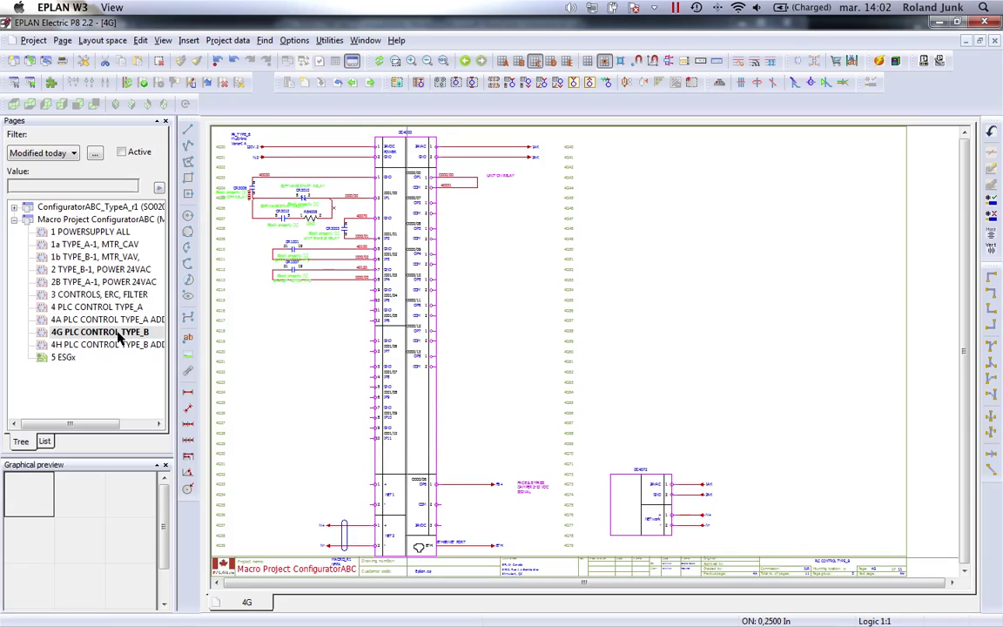
double_click(67, 358)
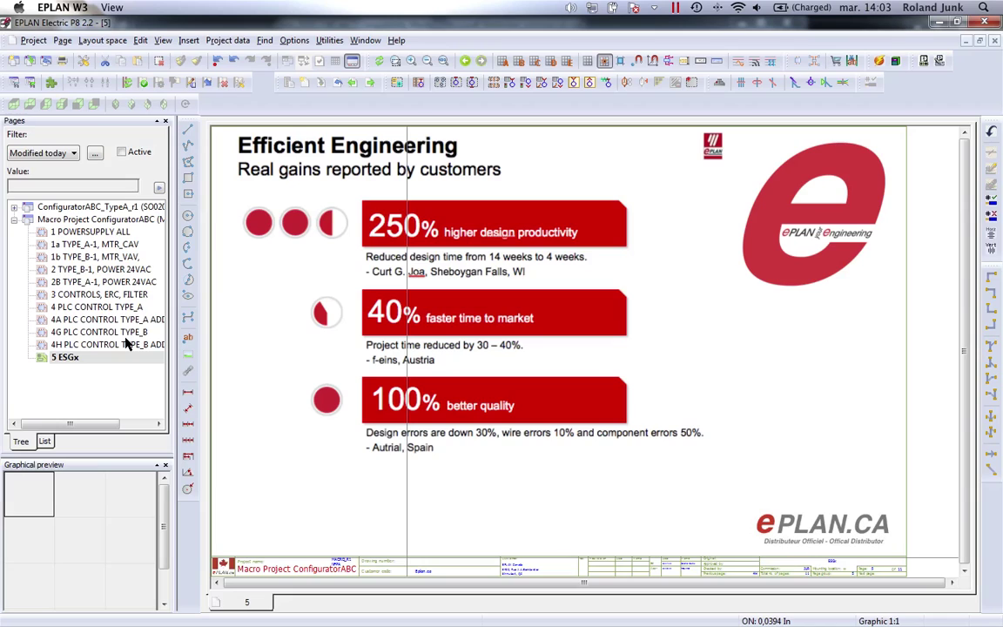
key("super+Tab")
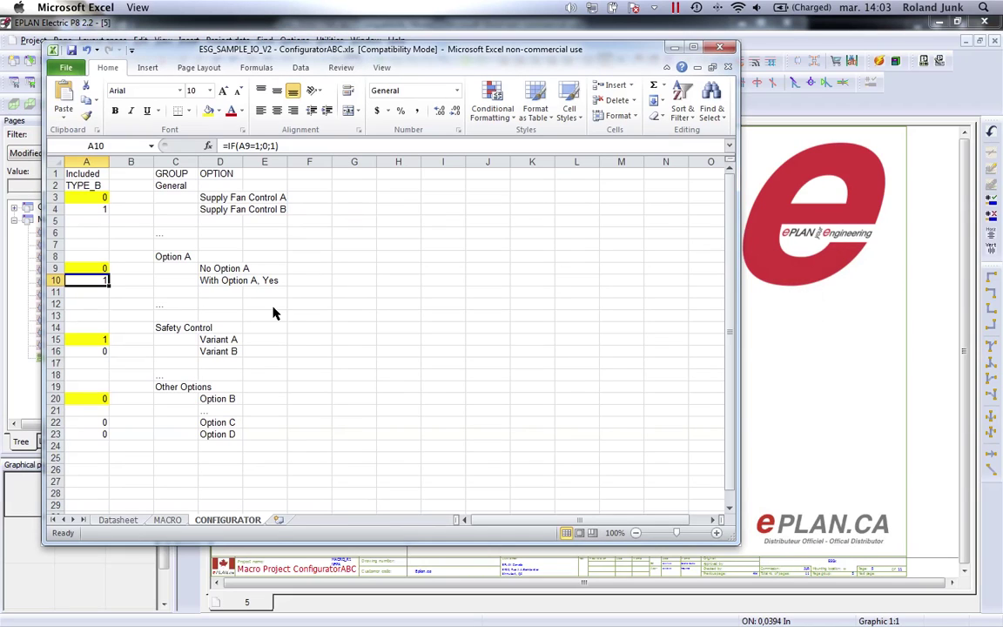
left_click(113, 521)
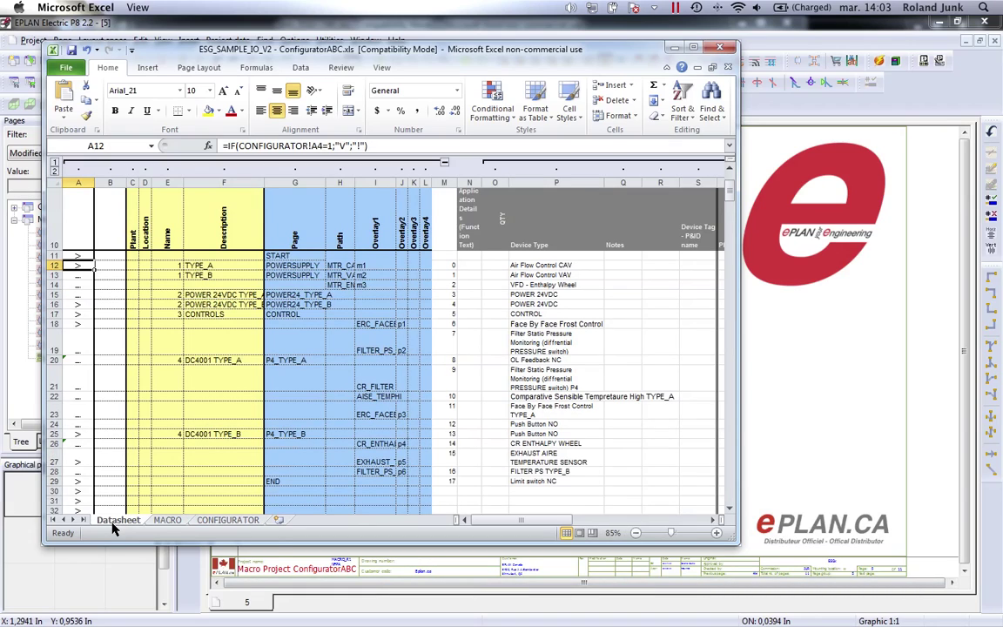
key("super+Tab")
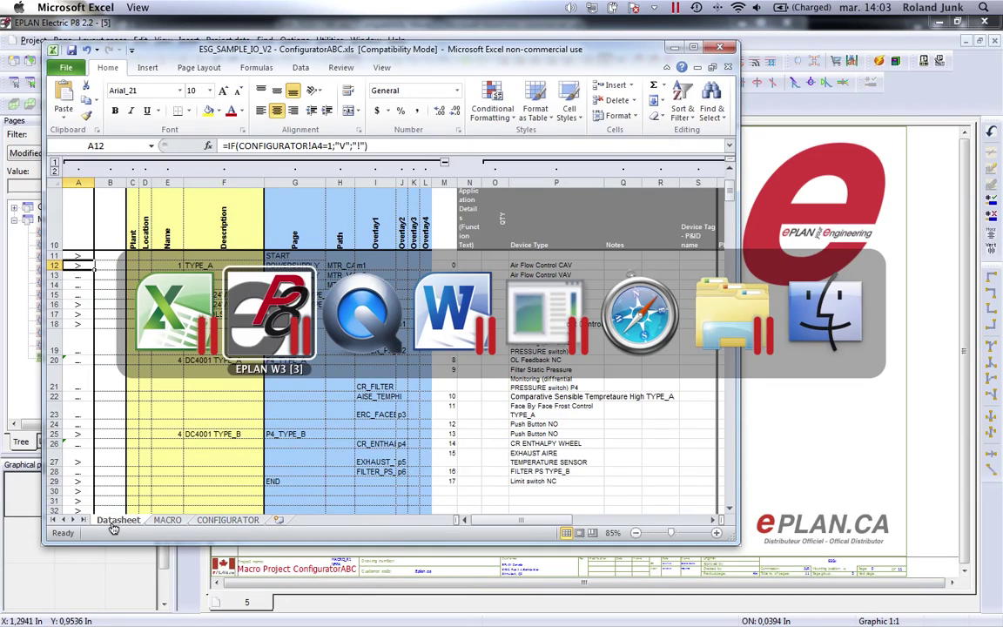
key("super+Tab")
key("super+Tab")
key("super+Tab")
key("super+Tab")
key("super+Tab")
key("super+Tab")
key("super+Tab")
key("super+Tab")
key("super+Tab")
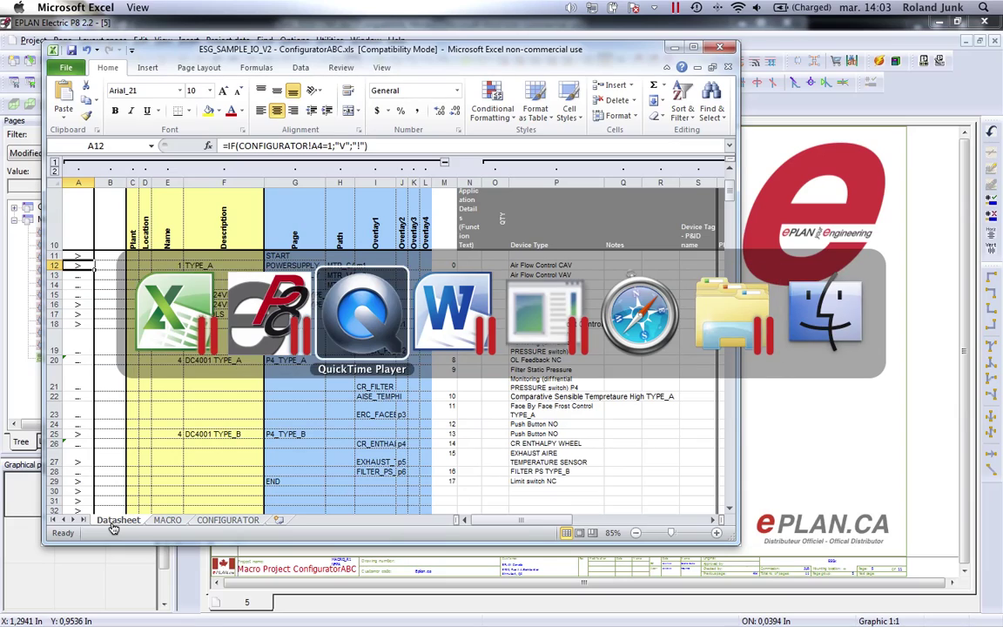
key("super+Tab")
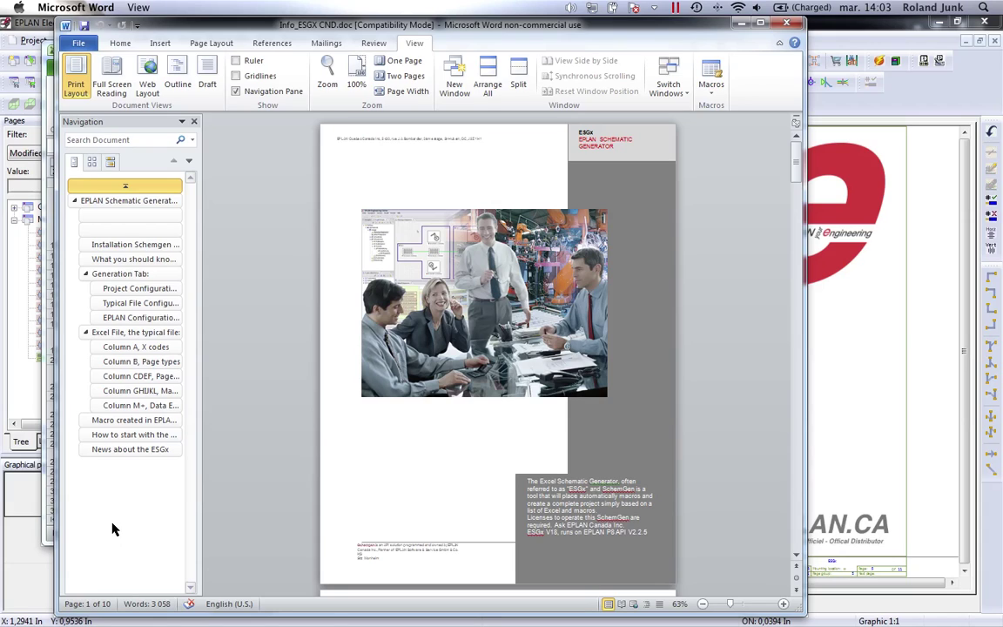
key("super+Tab")
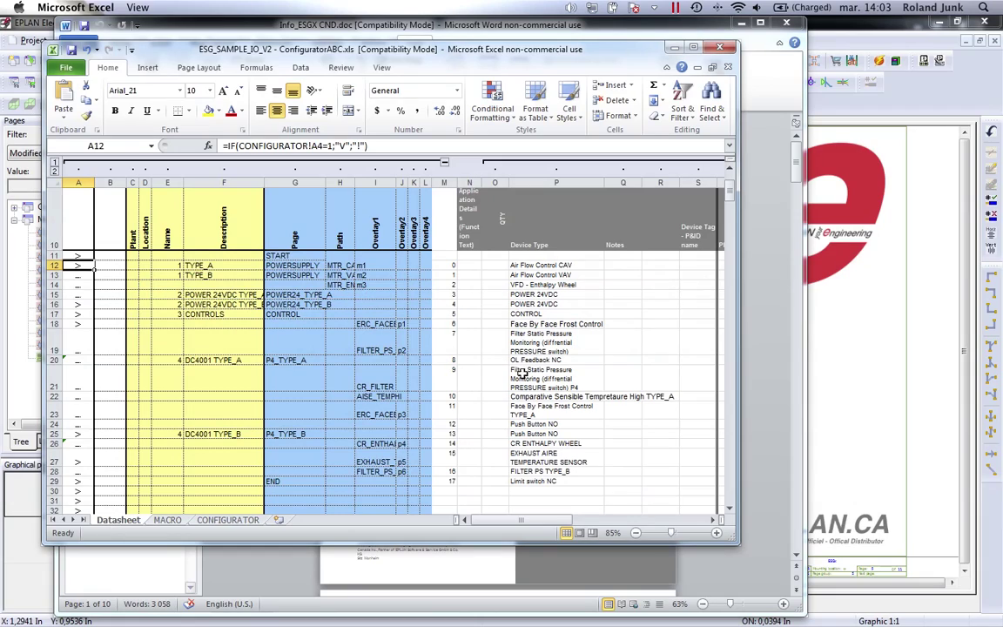
left_click_drag(209, 265, 213, 276)
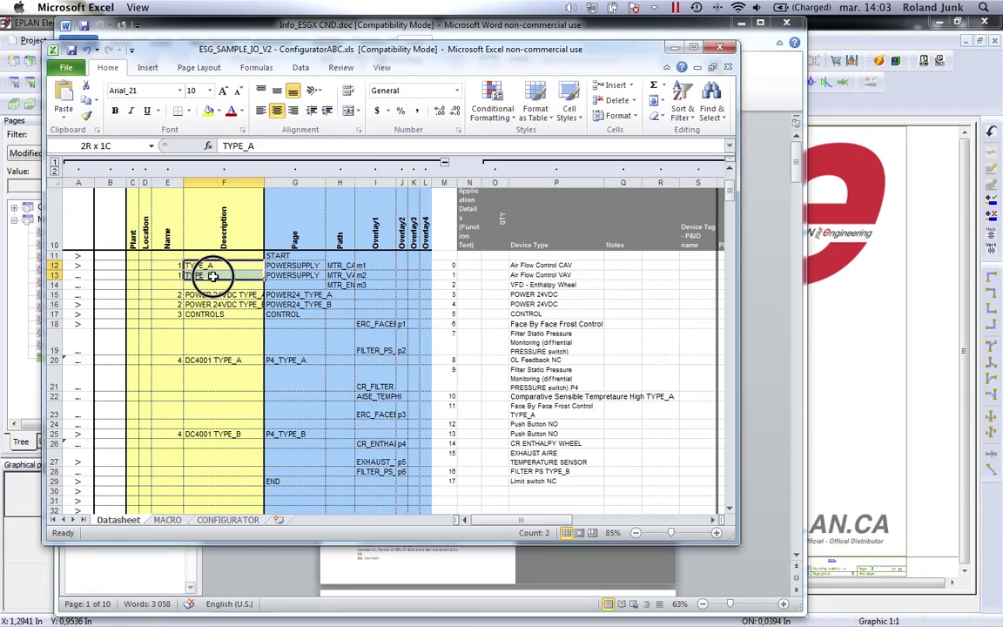
left_click(78, 264)
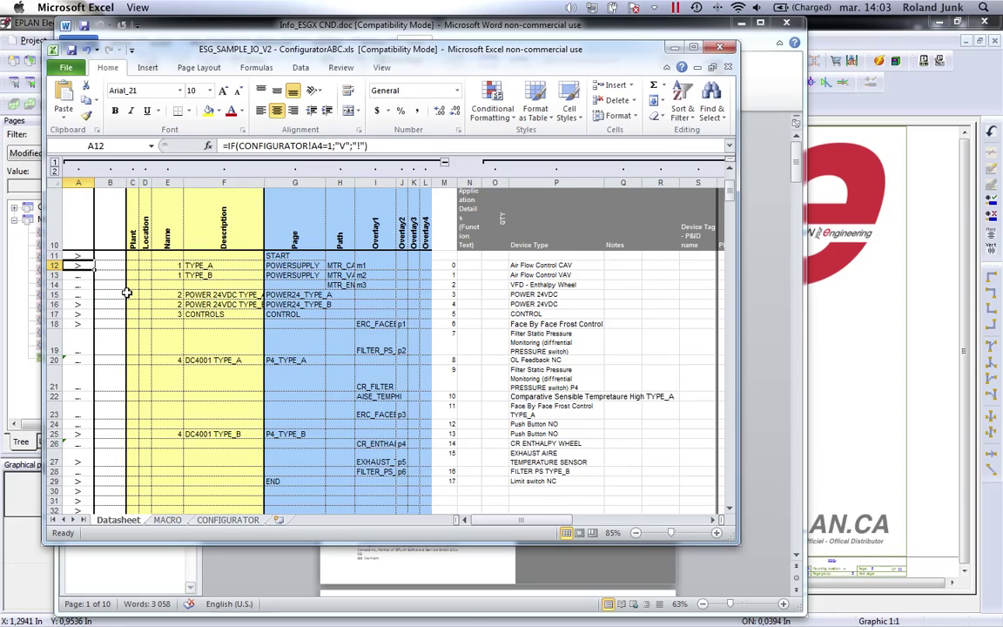
key("Down")
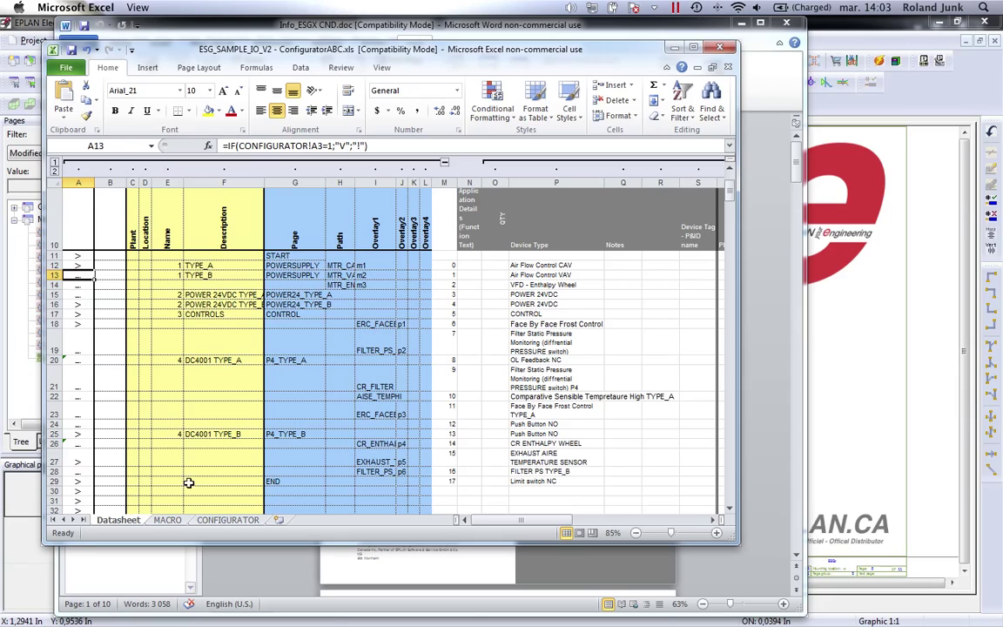
left_click(225, 519)
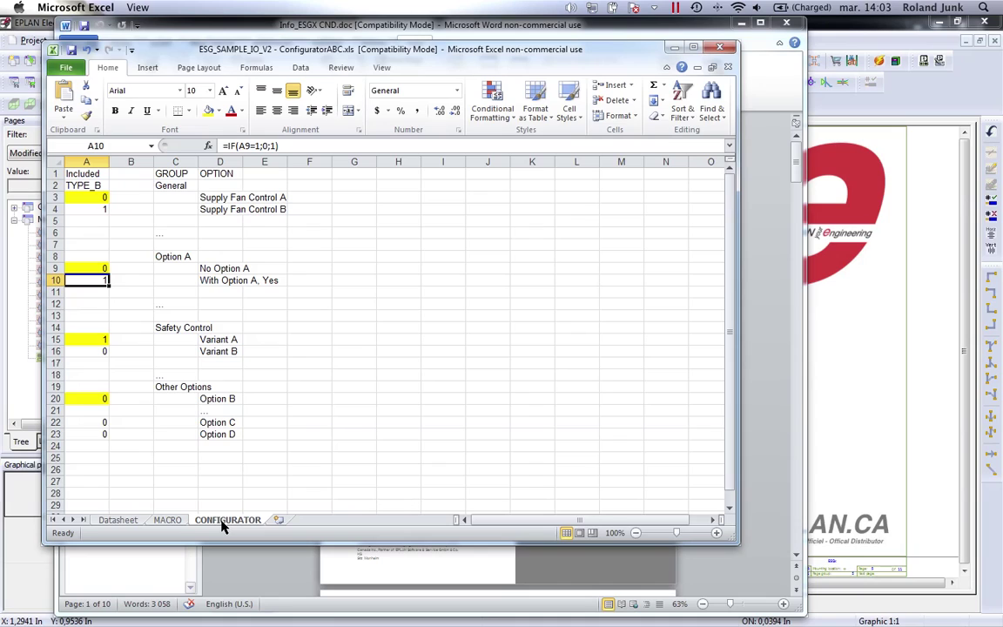
key("super+Tab")
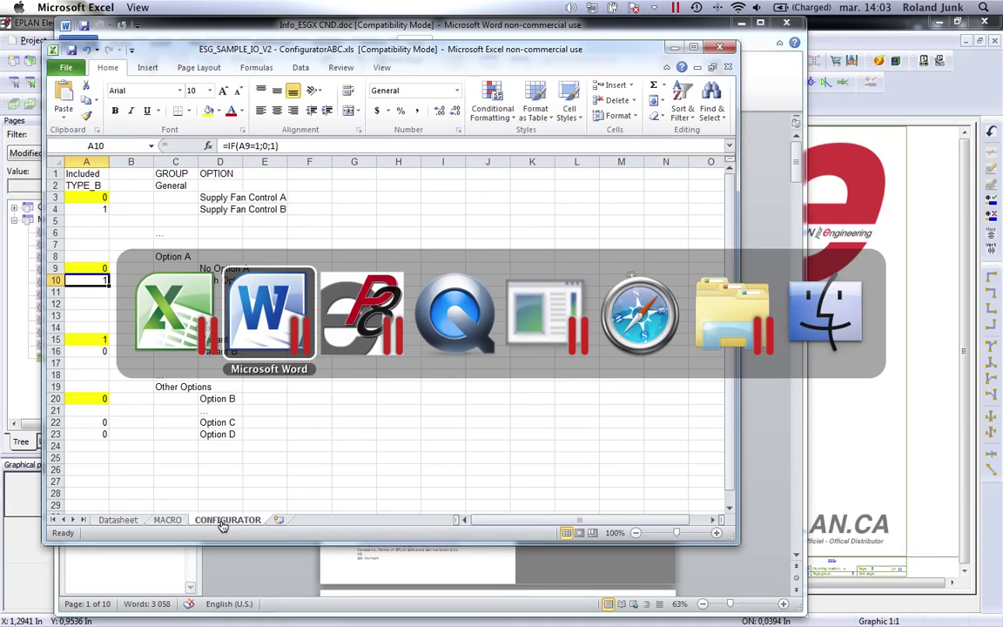
key("super+Tab")
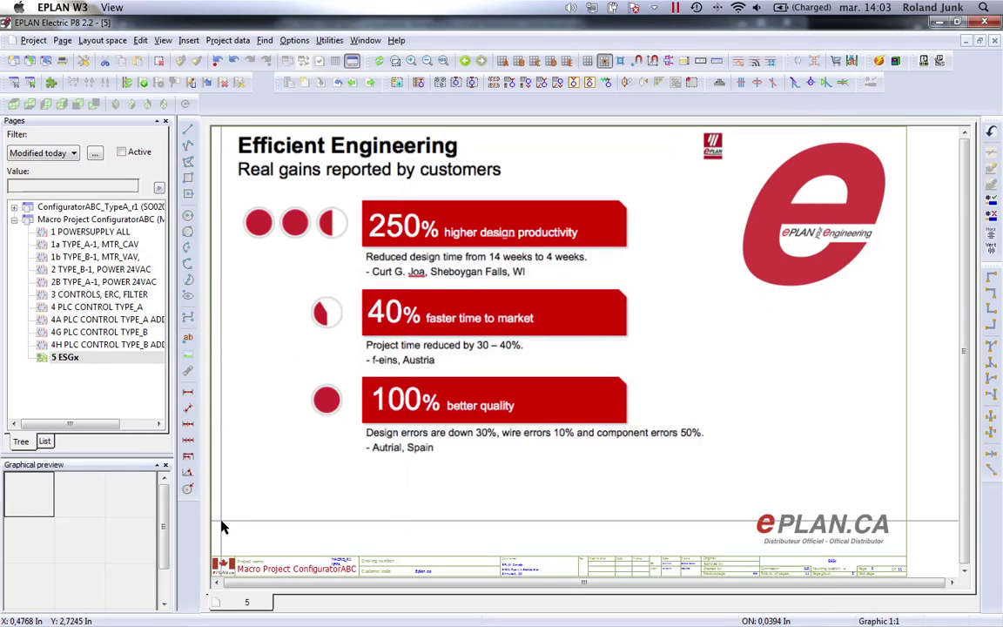
Switch to the Schematic Generator and review its project file and macro path settings.
key("super+Tab")
key("super+Tab")
key("super+Tab")
key("super+Tab")
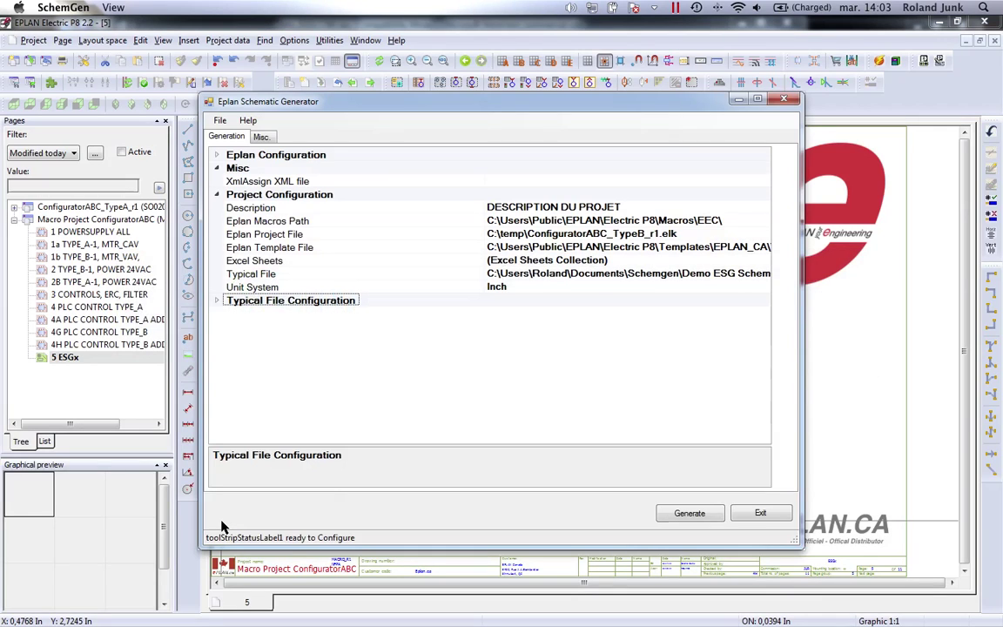
left_click(647, 234)
left_click(651, 222)
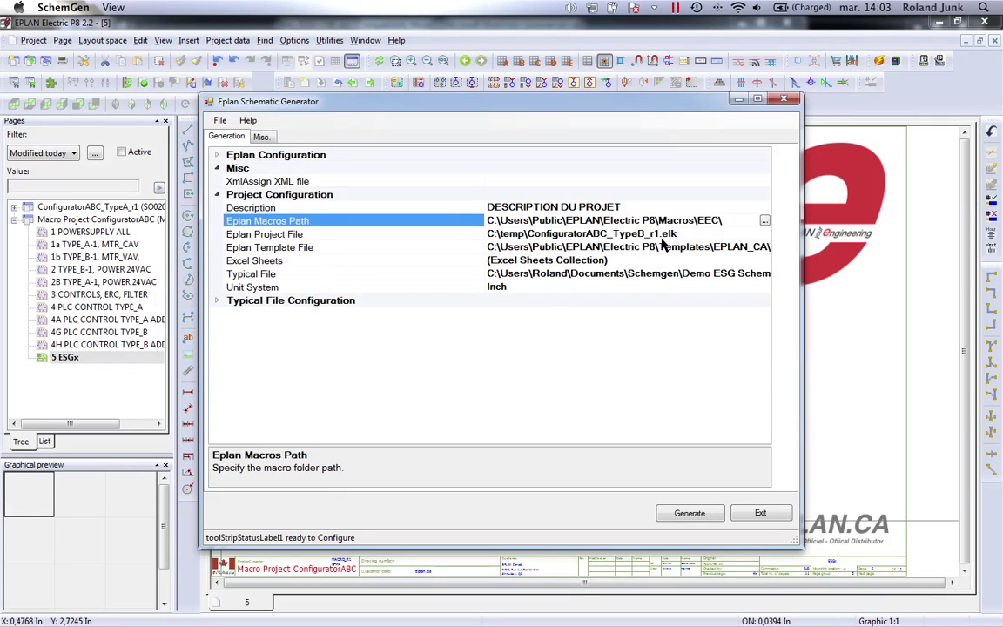
left_click(609, 233)
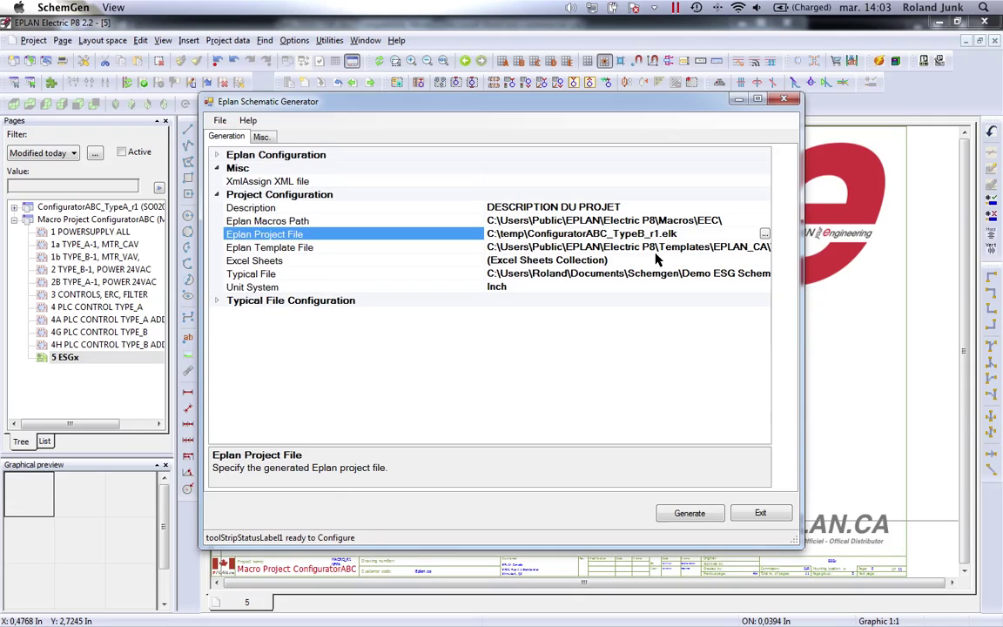
Generate the TYPE_B project, dismiss the generation-errors message, and return to EPLAN.
left_click(686, 514)
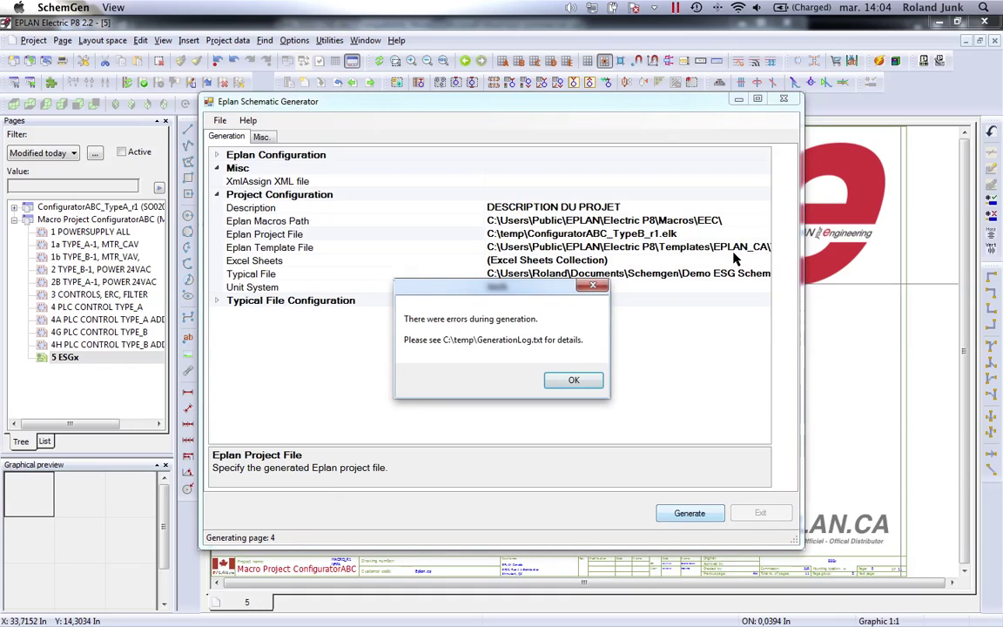
left_click(598, 383)
left_click(84, 206)
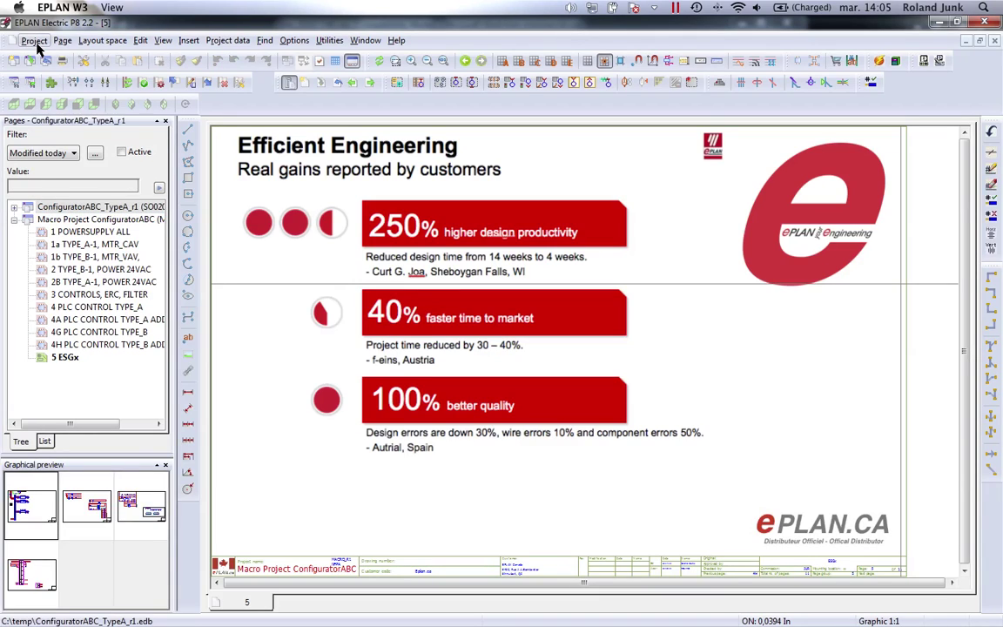
Open recent project ConfiguratorABC_TypeB_r1.elk and close Macro Project ConfiguratorABC.
left_click(35, 43)
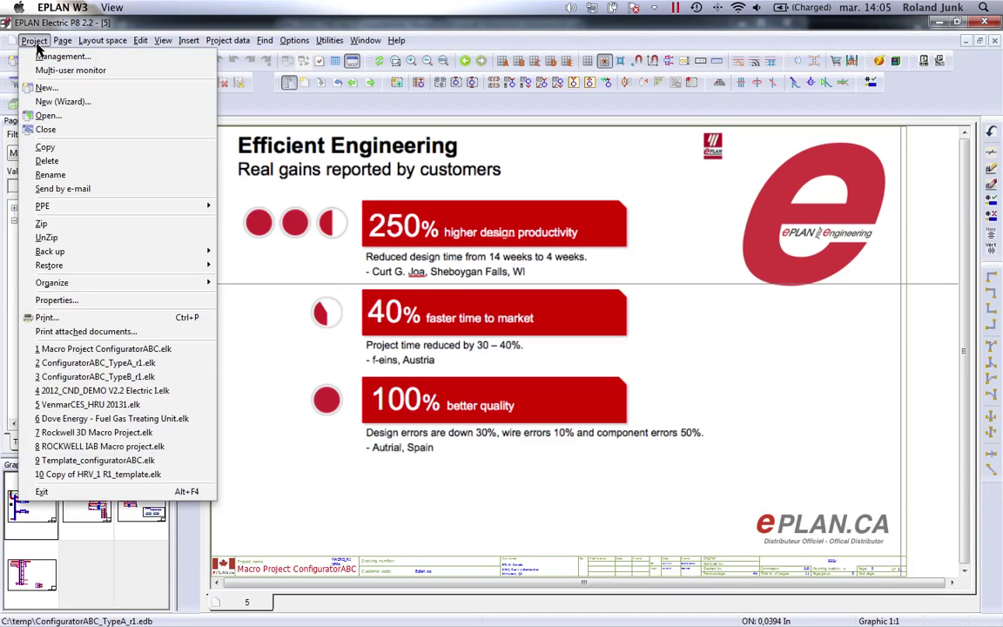
left_click(102, 376)
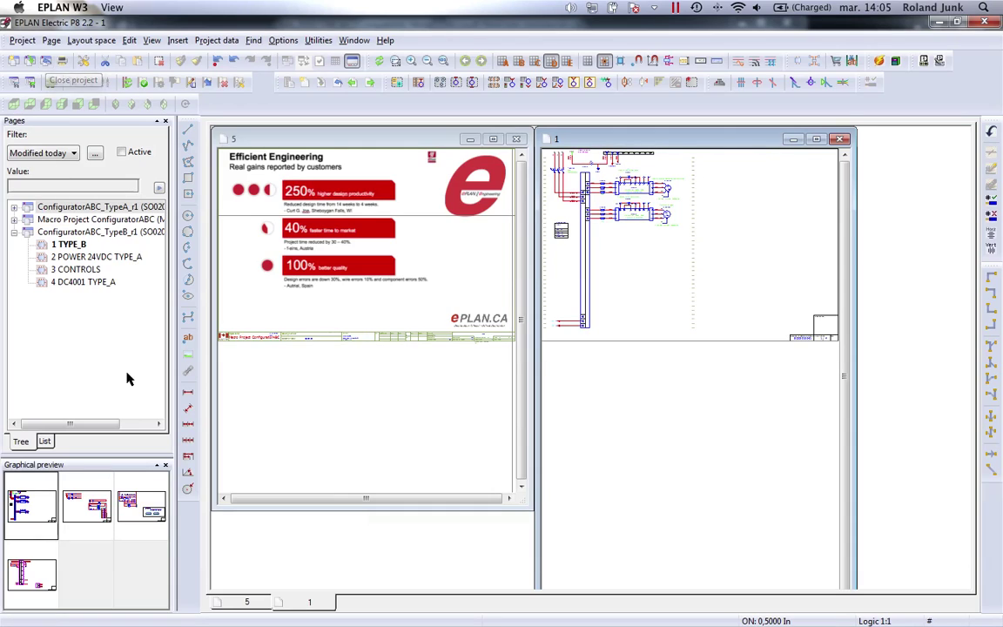
left_click(59, 220)
left_click(46, 61)
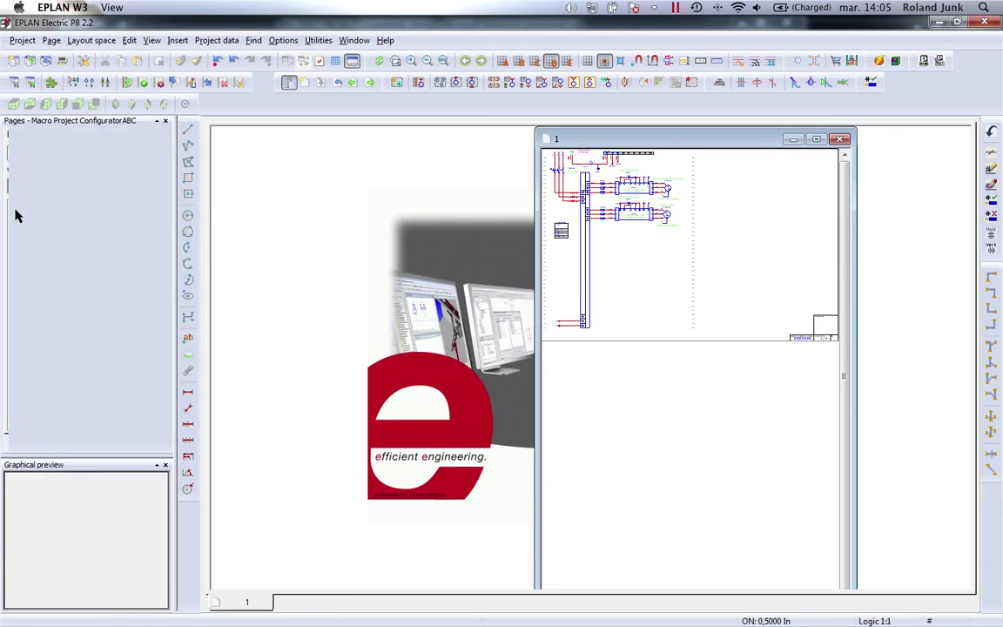
Compare page 1 TYPE_B and page 4 DC4001 TYPE_A across the Type A and Type B projects.
left_click(14, 208)
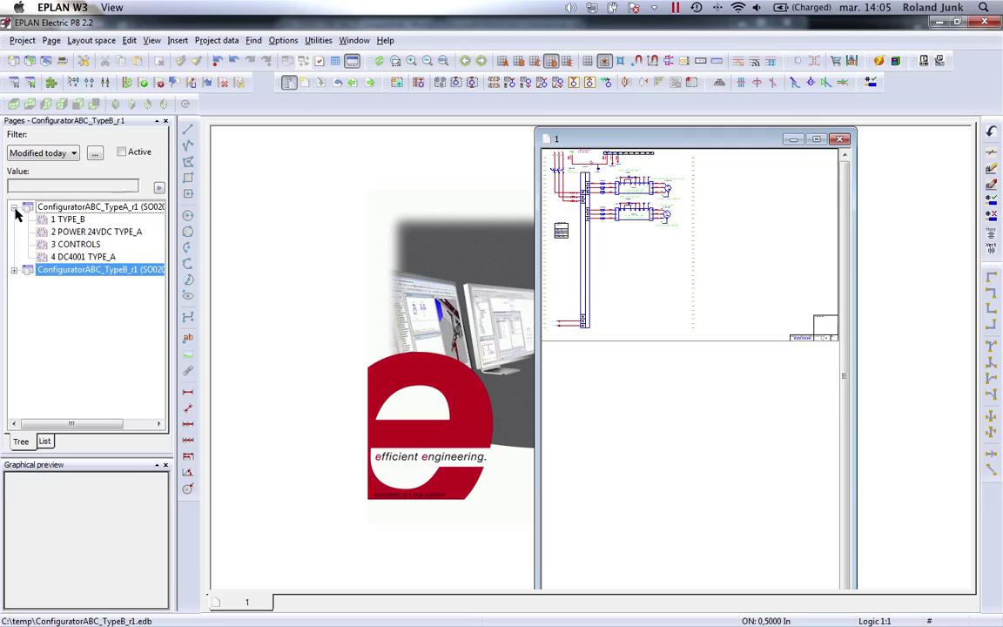
left_click(14, 270)
left_click(75, 219)
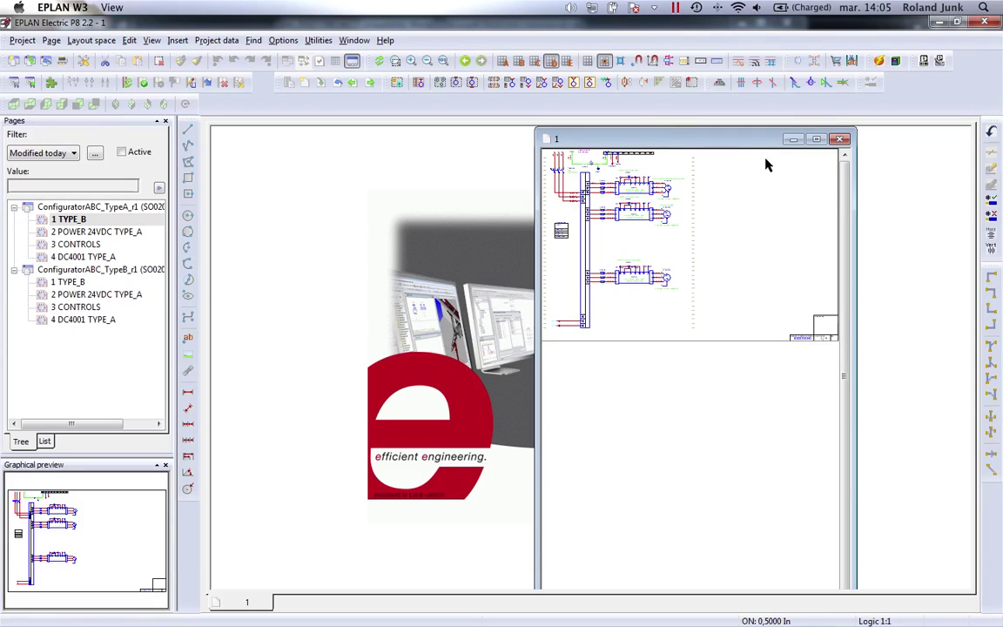
left_click(817, 140)
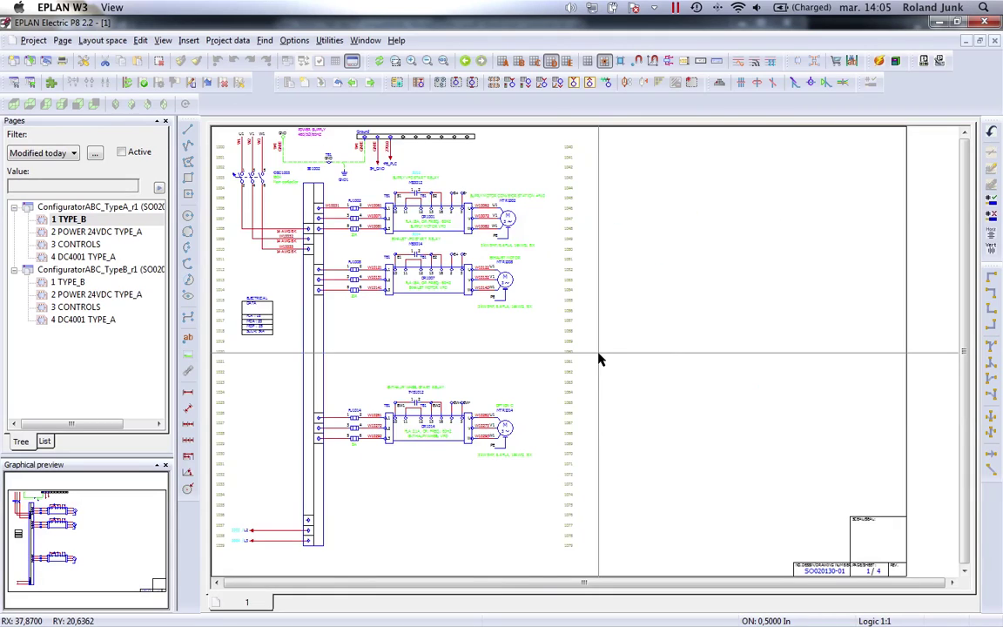
left_click(72, 282)
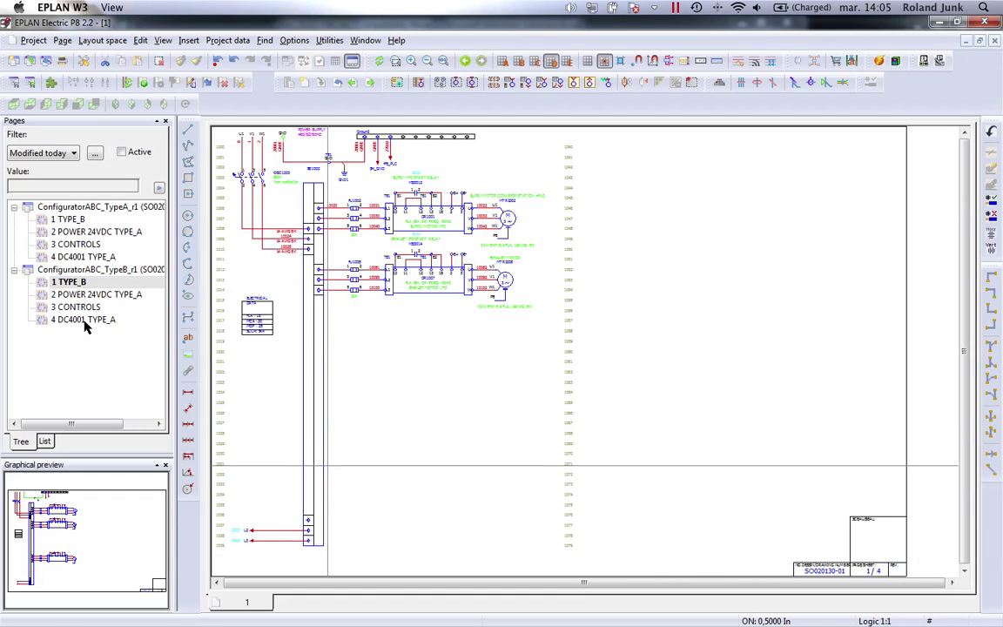
left_click(84, 320)
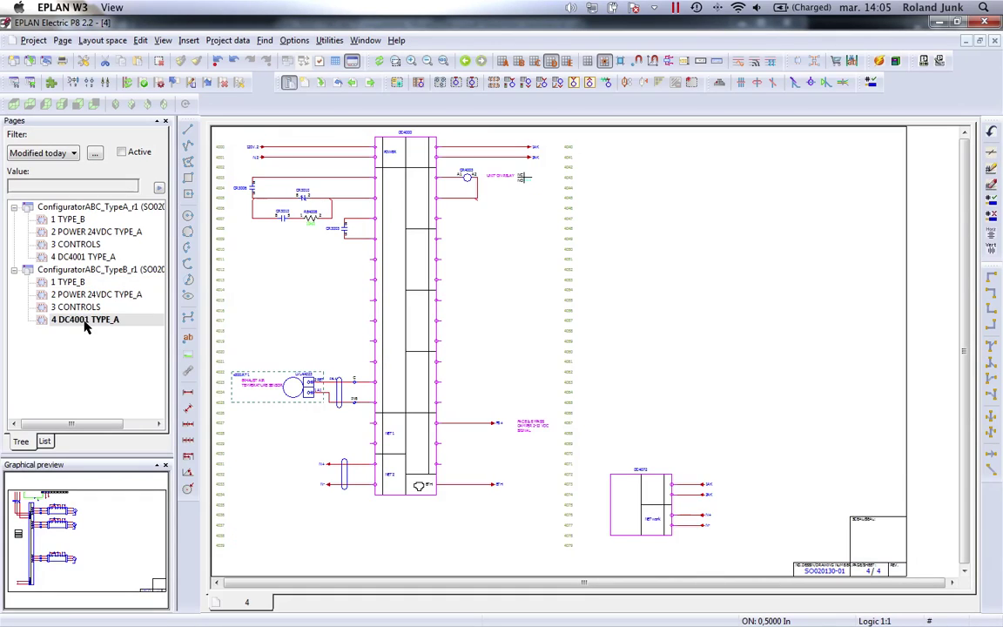
left_click(84, 257)
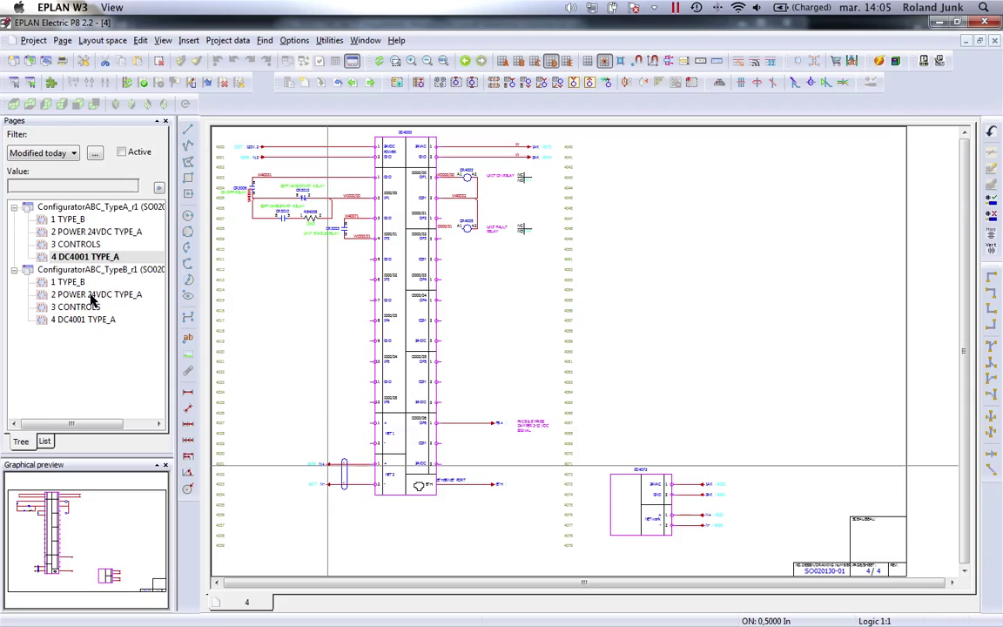
Zoom into the upper-left circuits' wire numbers on Type B page 1, then select the Type B project.
left_click(75, 272)
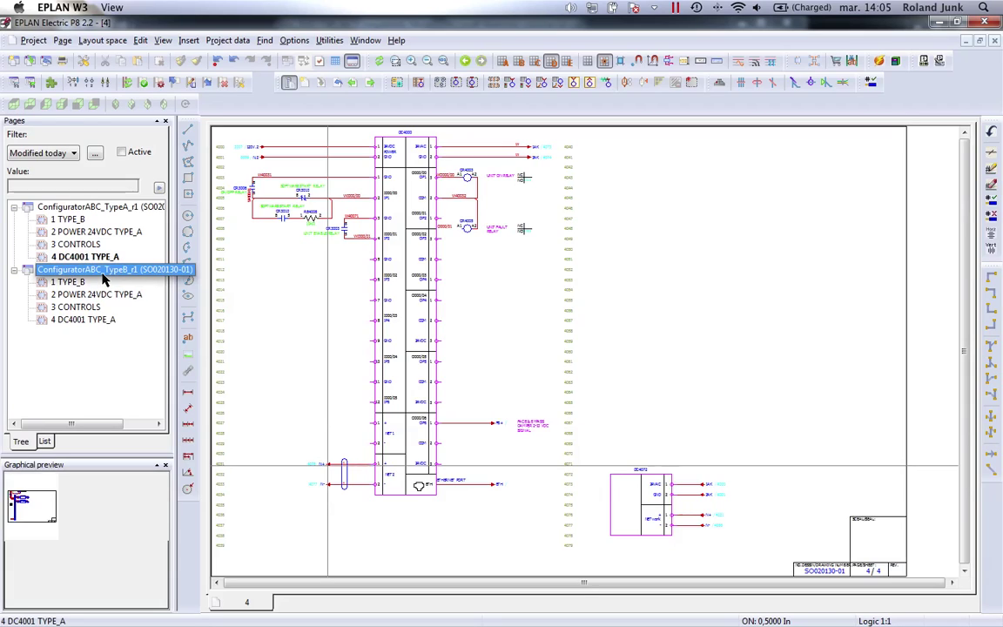
double_click(75, 281)
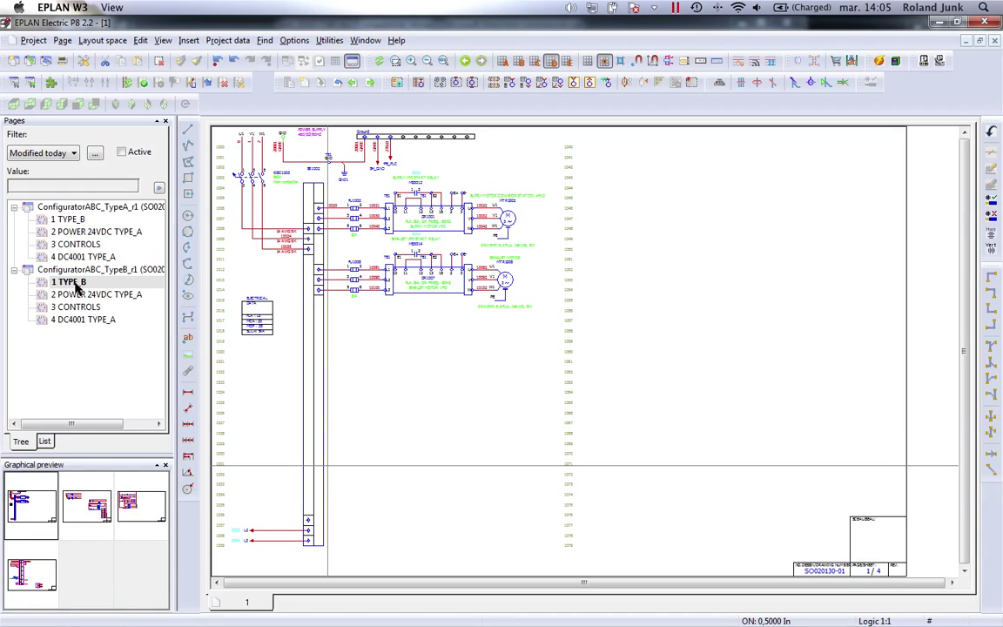
key("z")
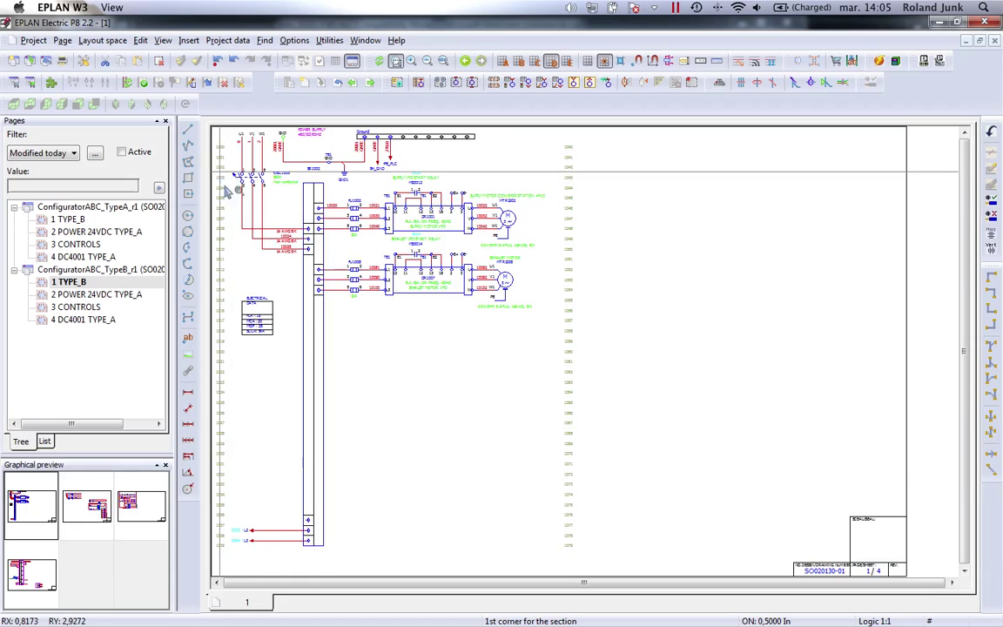
left_click(217, 172)
left_click(435, 346)
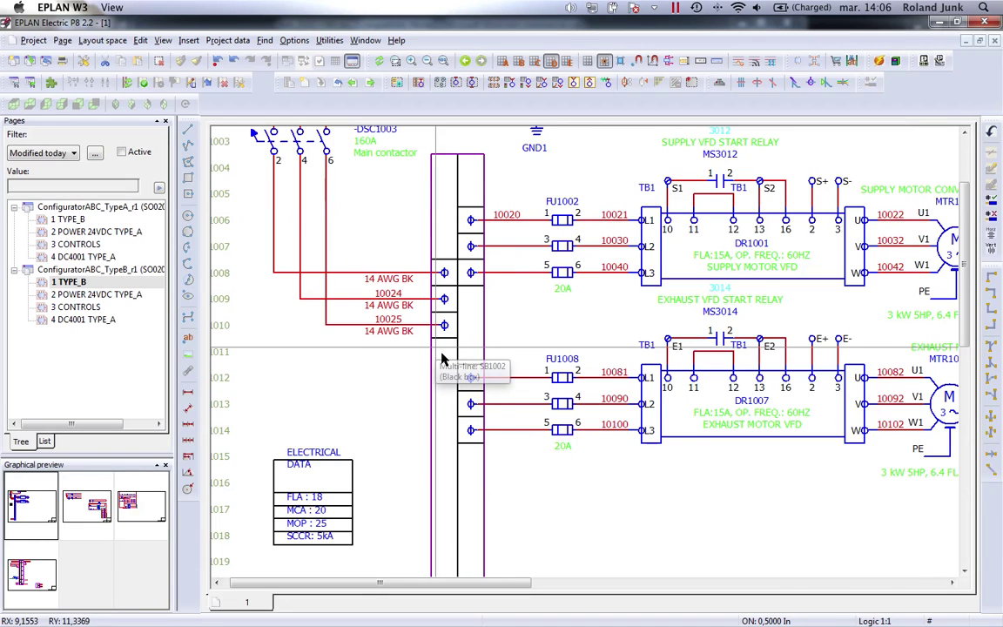
left_click(96, 270)
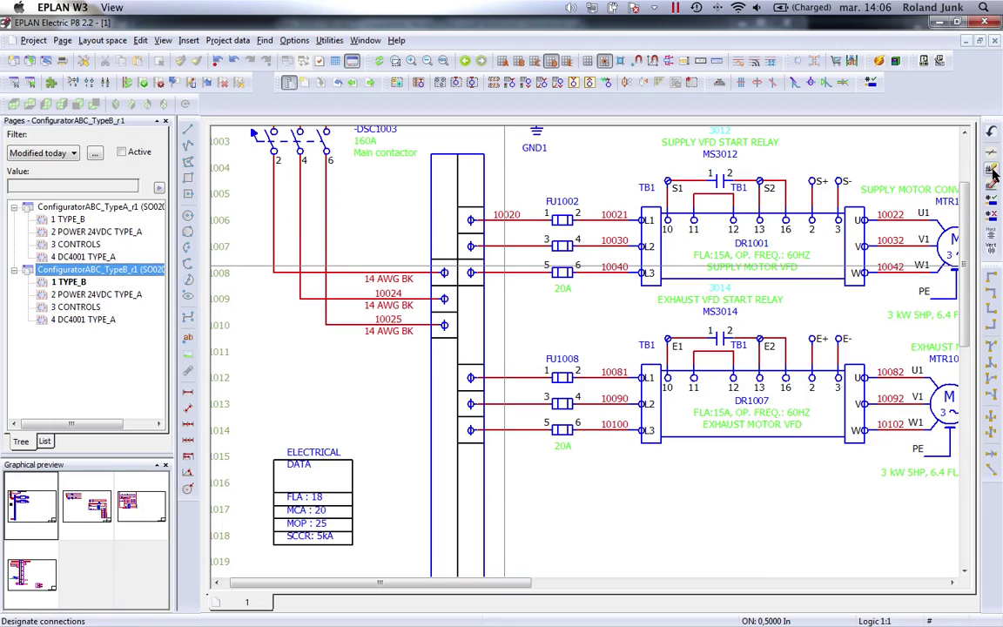
In Designate connections, copy the NFPA DEMO Standard scheme as Custom Scheme.
left_click(993, 171)
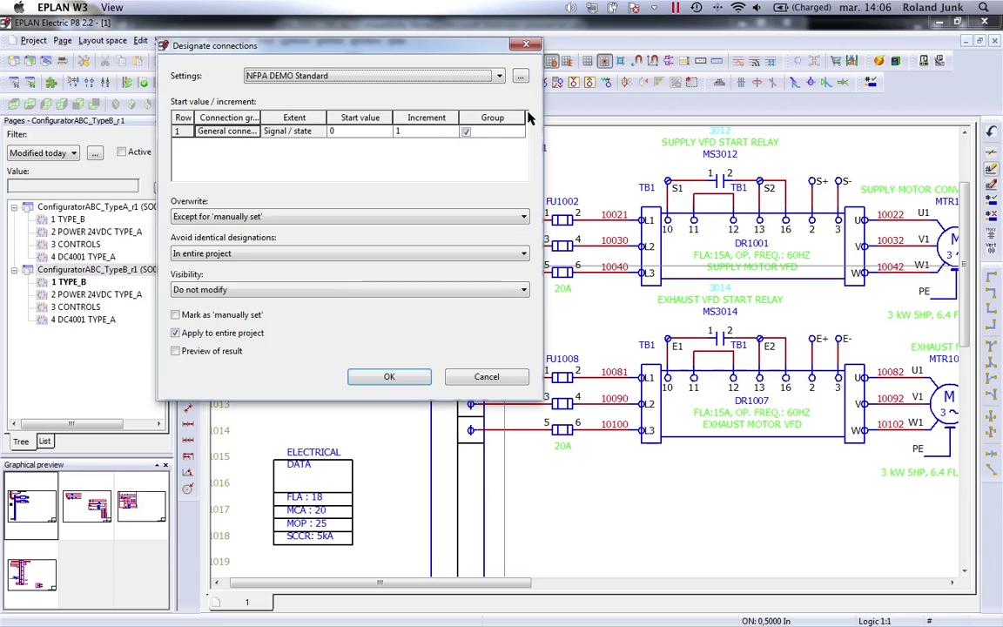
left_click(520, 78)
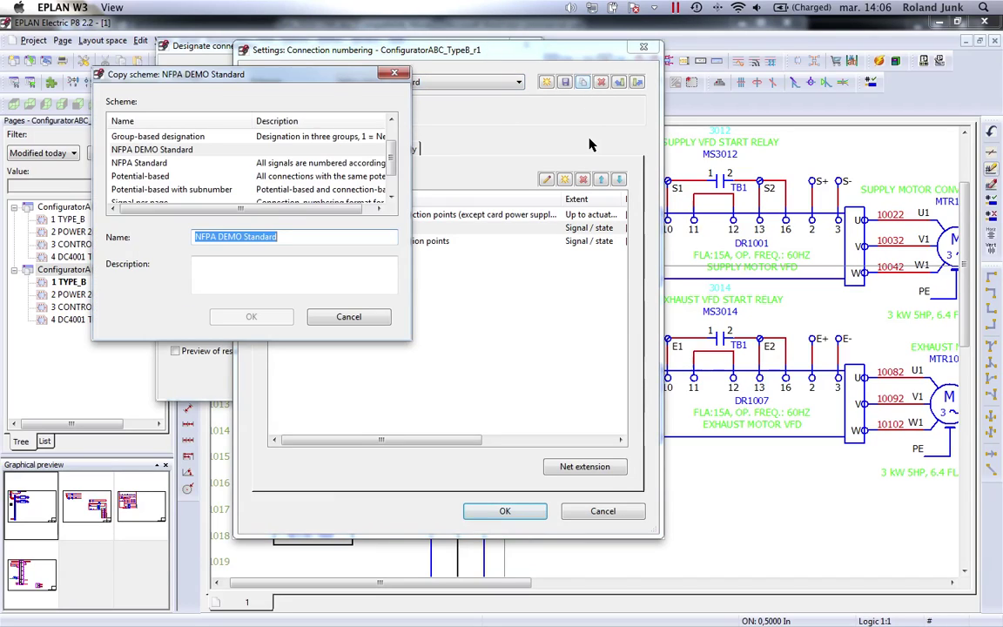
type("Custom Scheme")
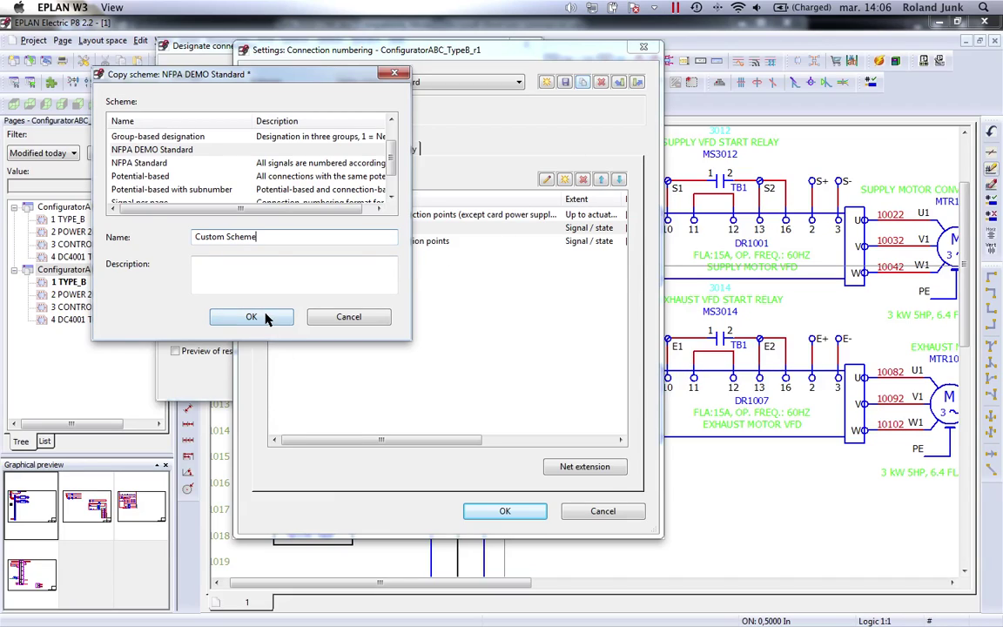
left_click(260, 316)
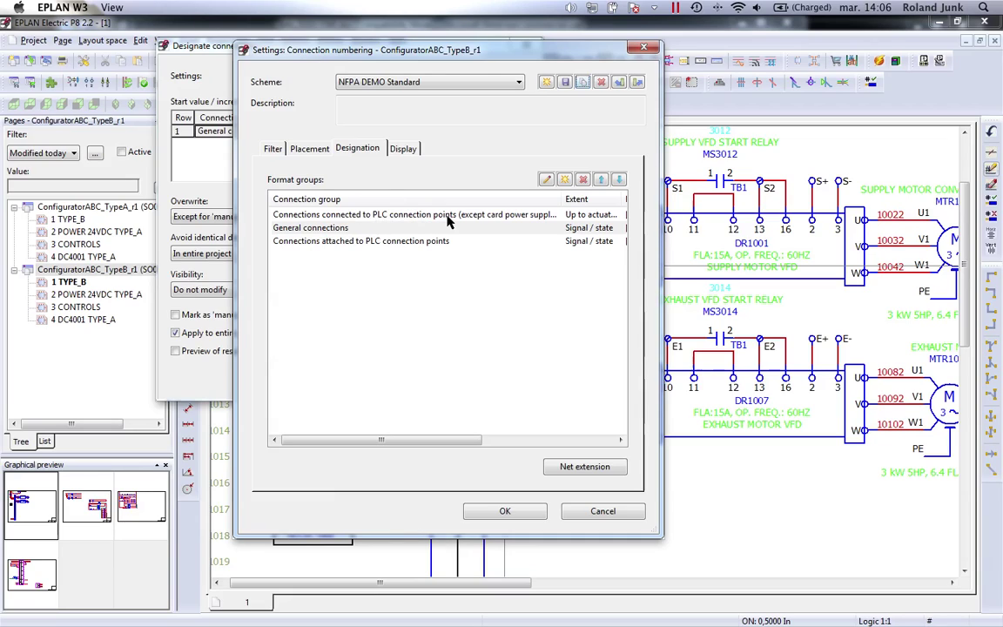
Prefix PLC-connected connection numbers with a W separator, overwriting terminal designations.
left_click(409, 216)
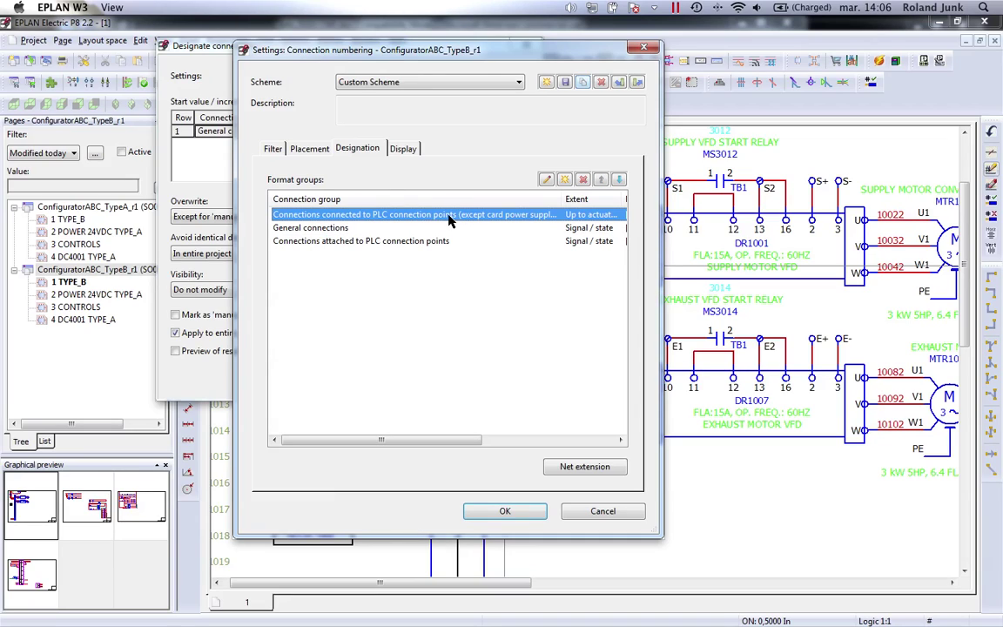
double_click(485, 311)
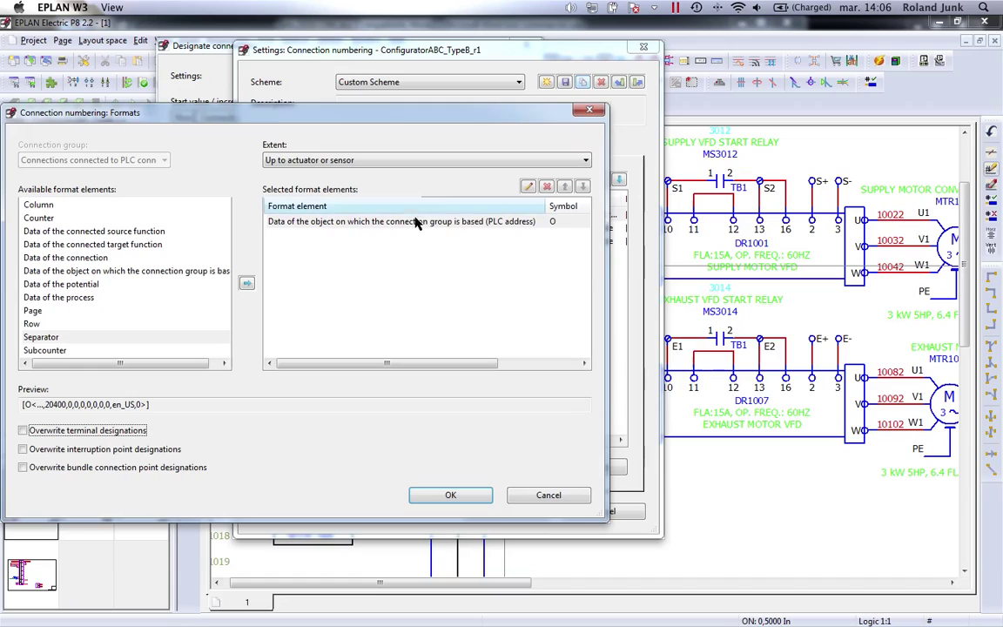
left_click(247, 283)
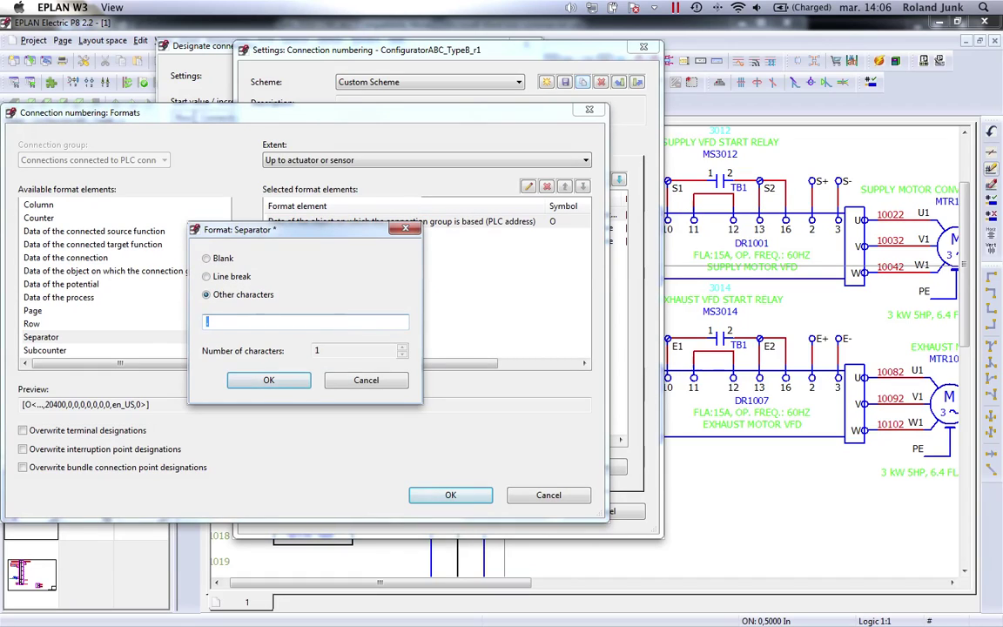
left_click(287, 381)
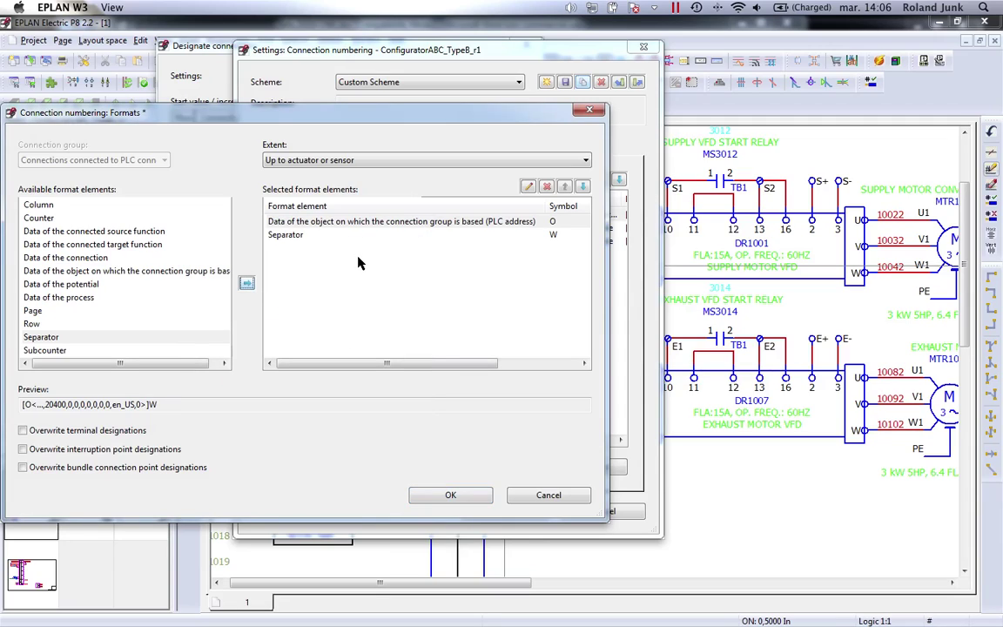
left_click(353, 234)
left_click(564, 186)
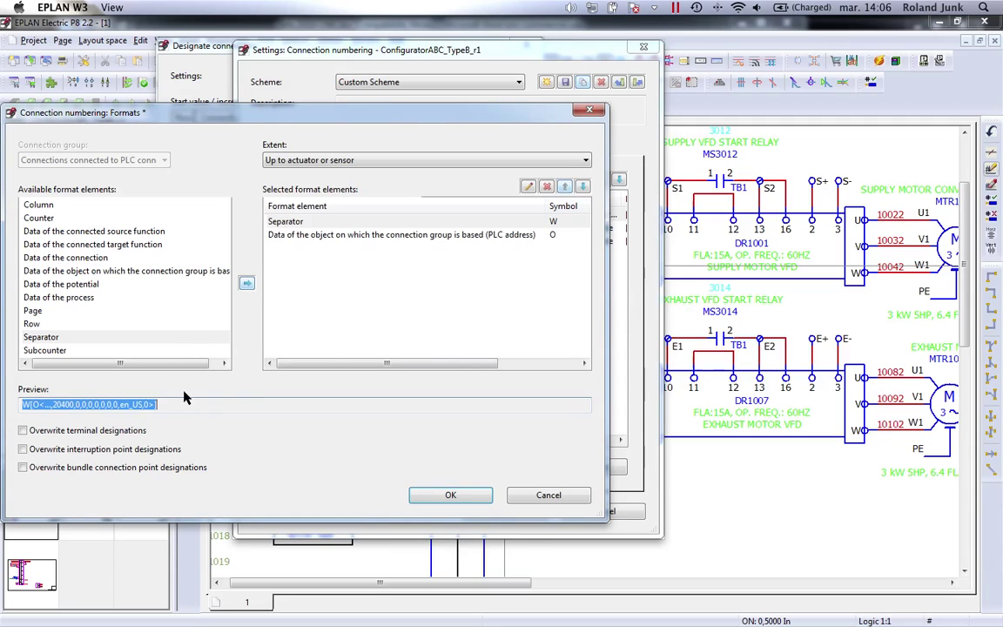
left_click(124, 433)
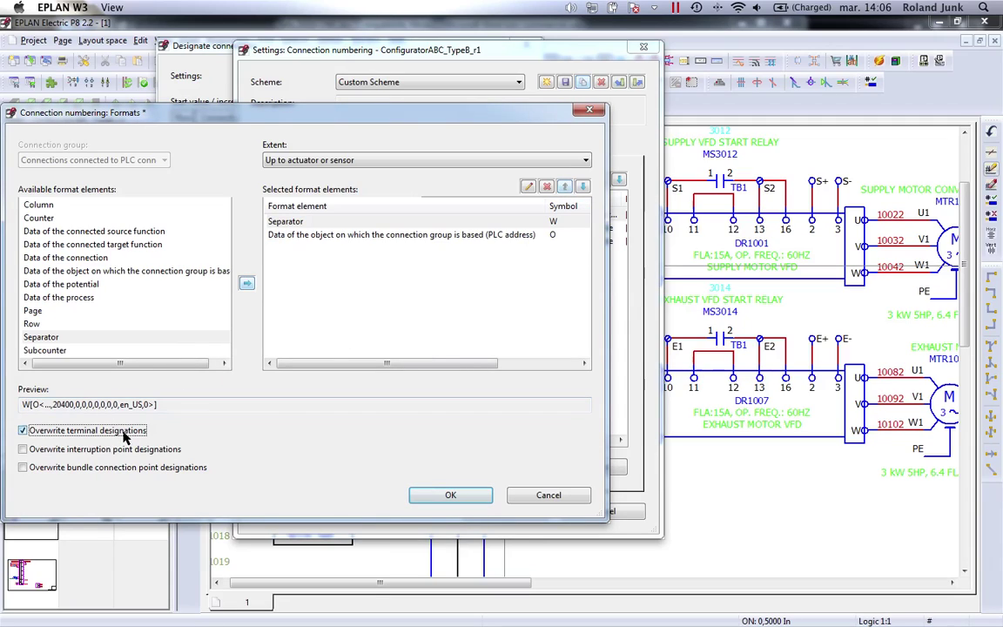
left_click(450, 494)
Add a P separator ahead of the row number in the General connections format.
left_click(378, 229)
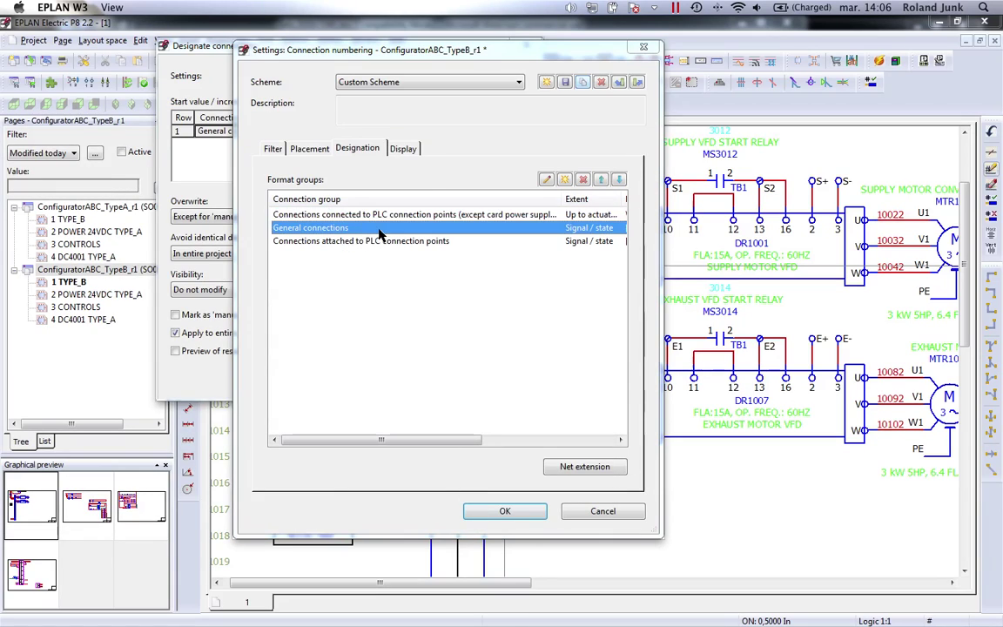
double_click(379, 230)
left_click(101, 336)
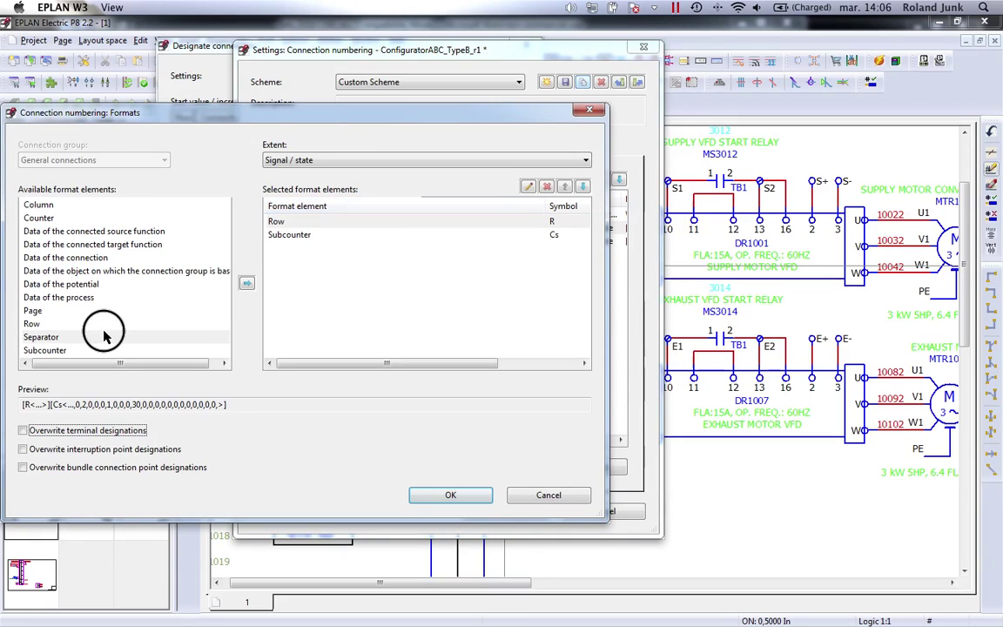
left_click(246, 283)
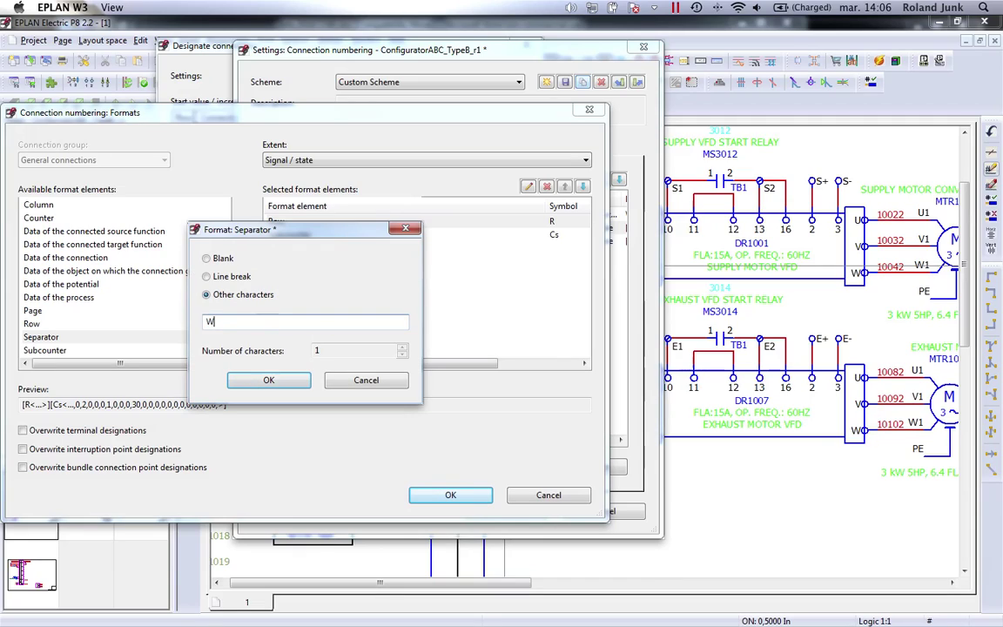
type("W")
key("BackSpace")
type("P")
left_click(270, 381)
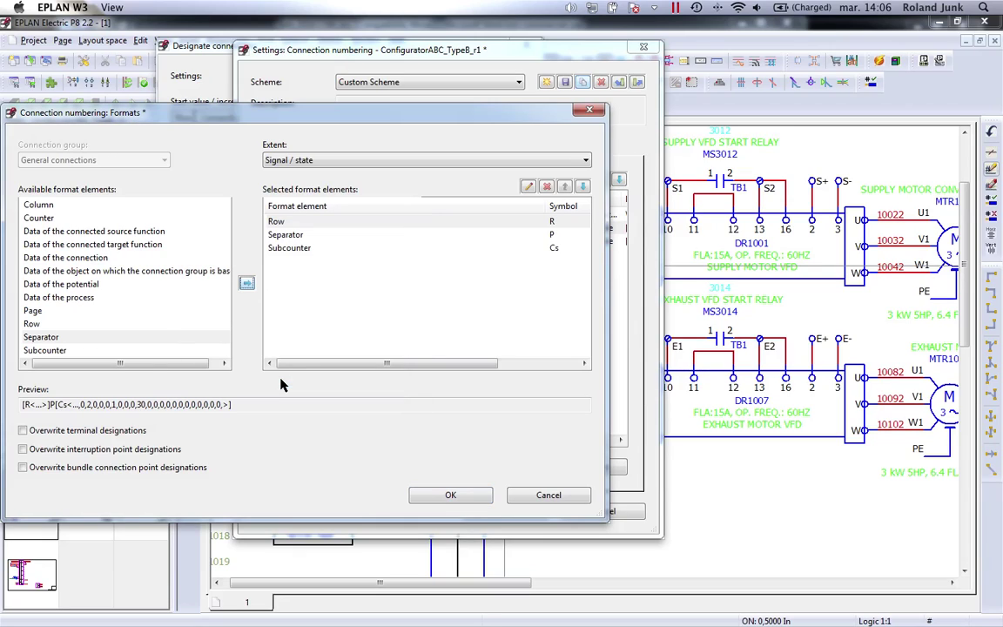
left_click(488, 234)
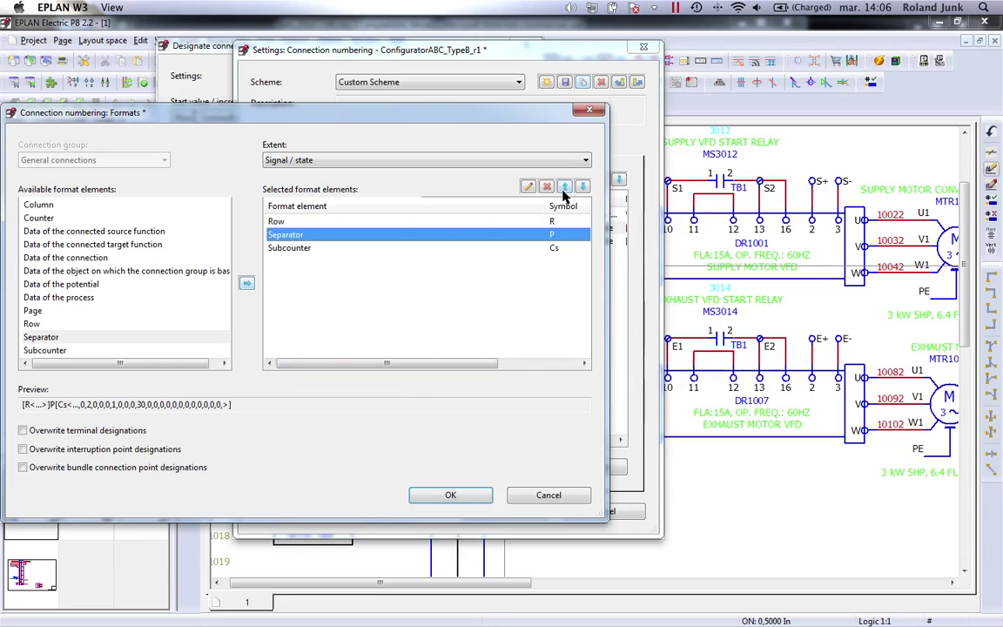
left_click(565, 187)
left_click(467, 494)
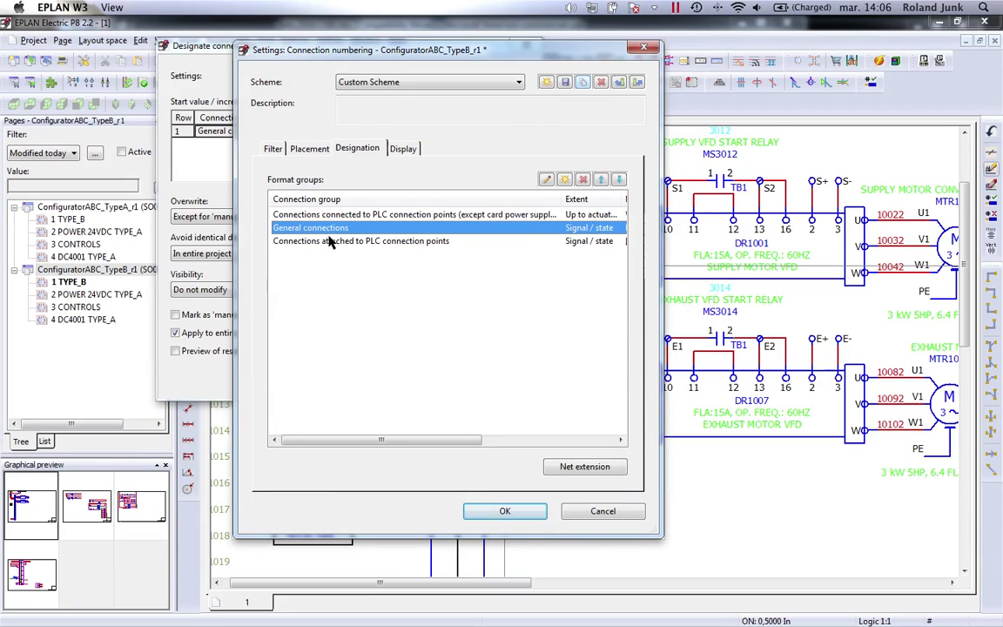
Let general connection numbers overwrite terminal designations and confirm the numbering settings.
double_click(324, 228)
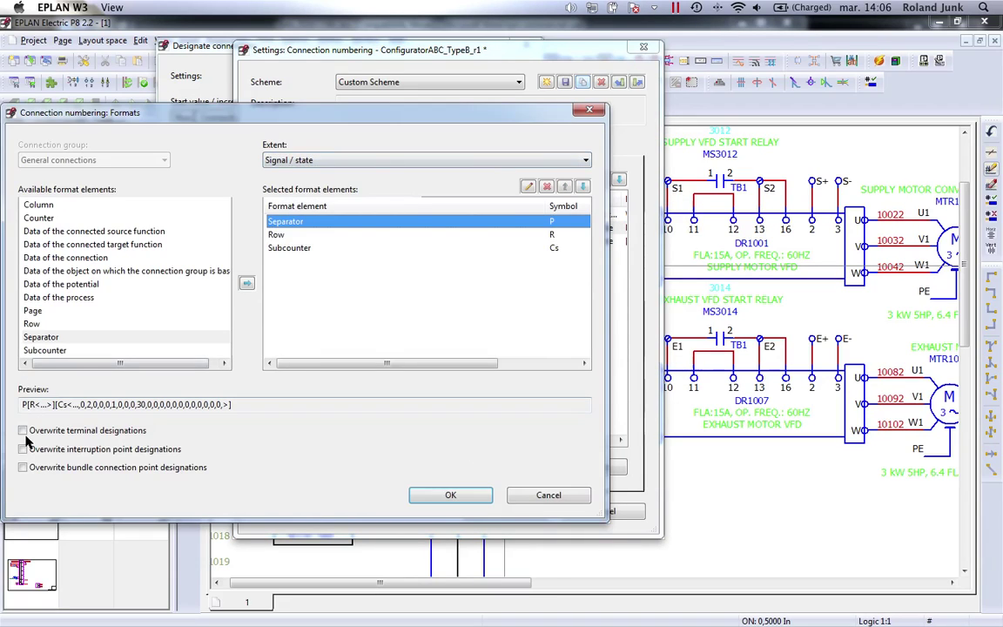
left_click(22, 430)
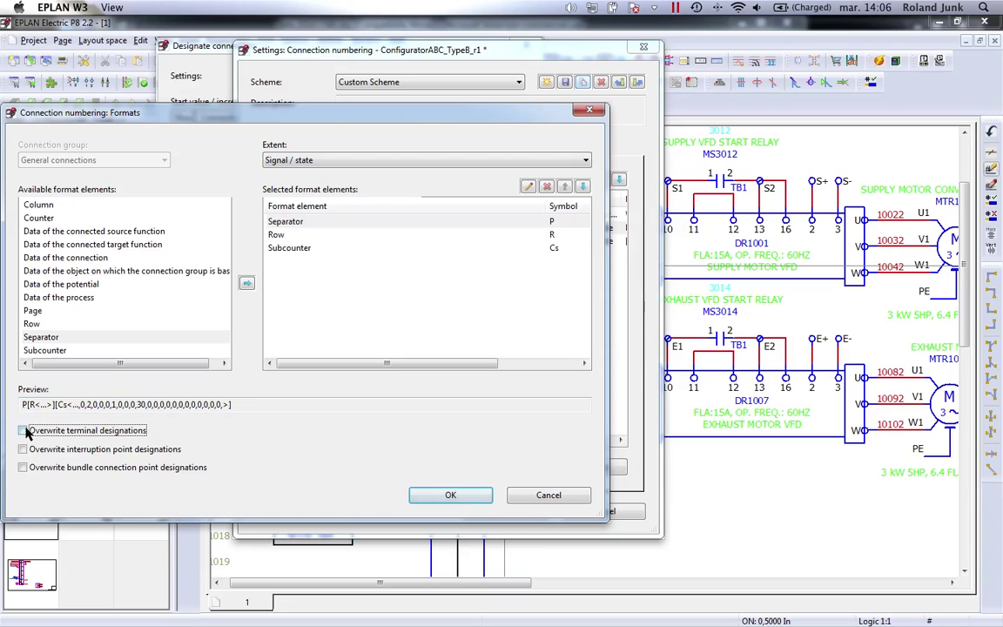
left_click(451, 494)
left_click(502, 511)
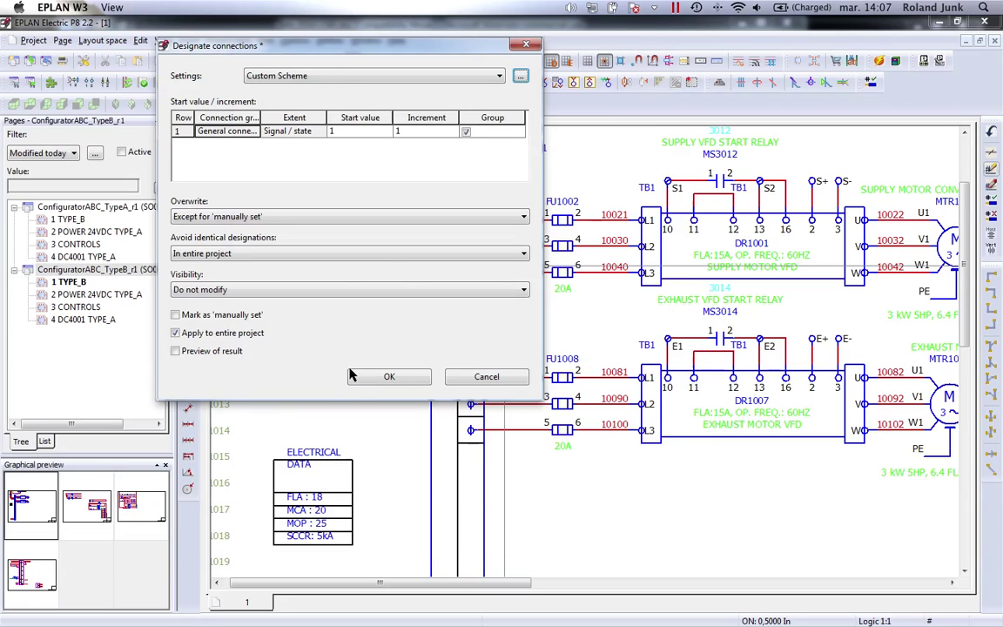
Renumber all Type B connections and check numbers like P40071 on CONTROLS and DC4001 TYPE_A.
left_click(414, 382)
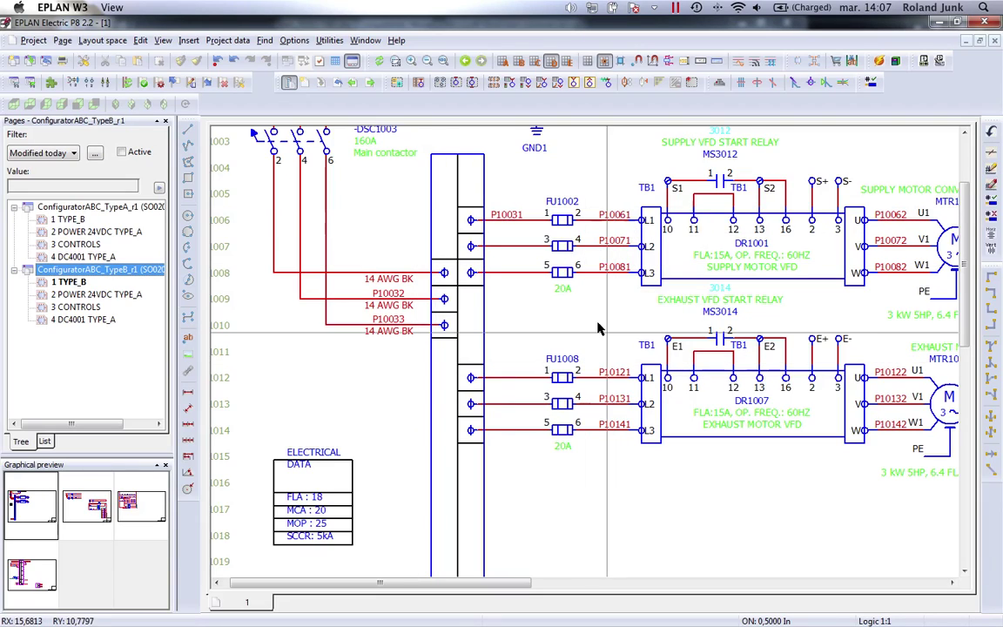
double_click(79, 307)
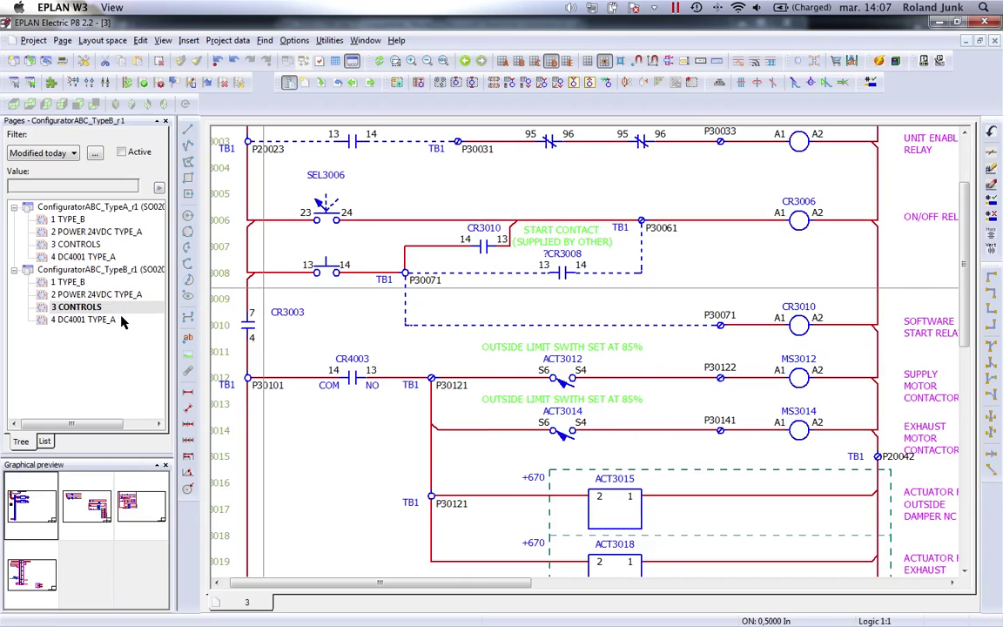
left_click(80, 320)
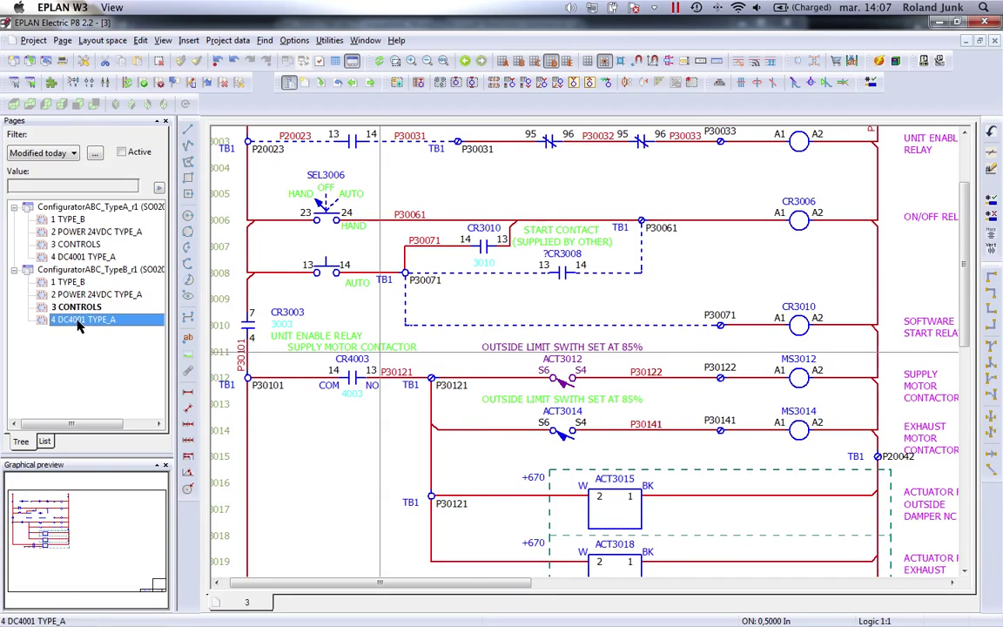
double_click(80, 321)
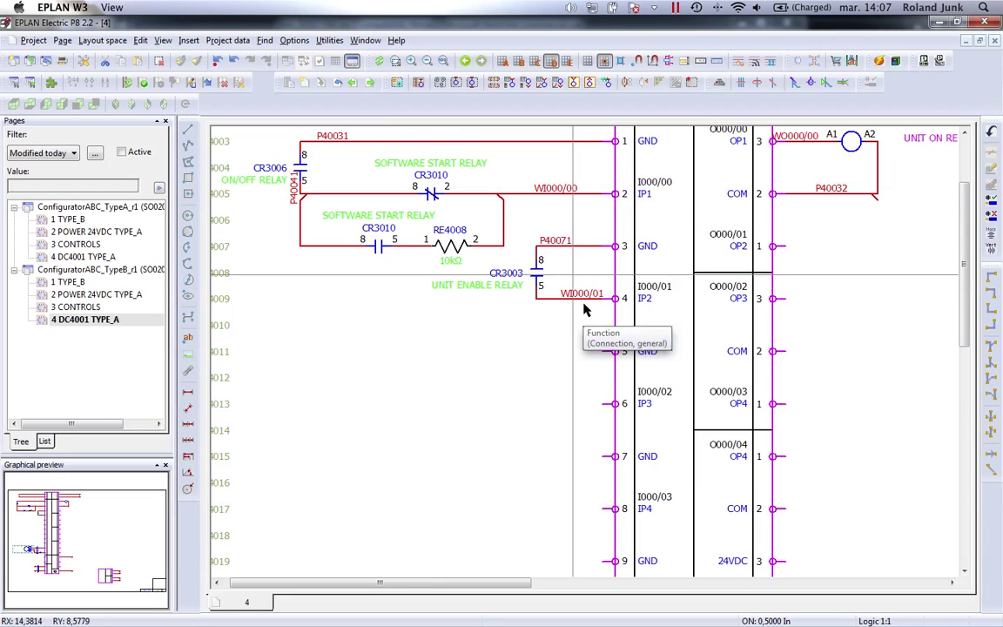
left_click(564, 246)
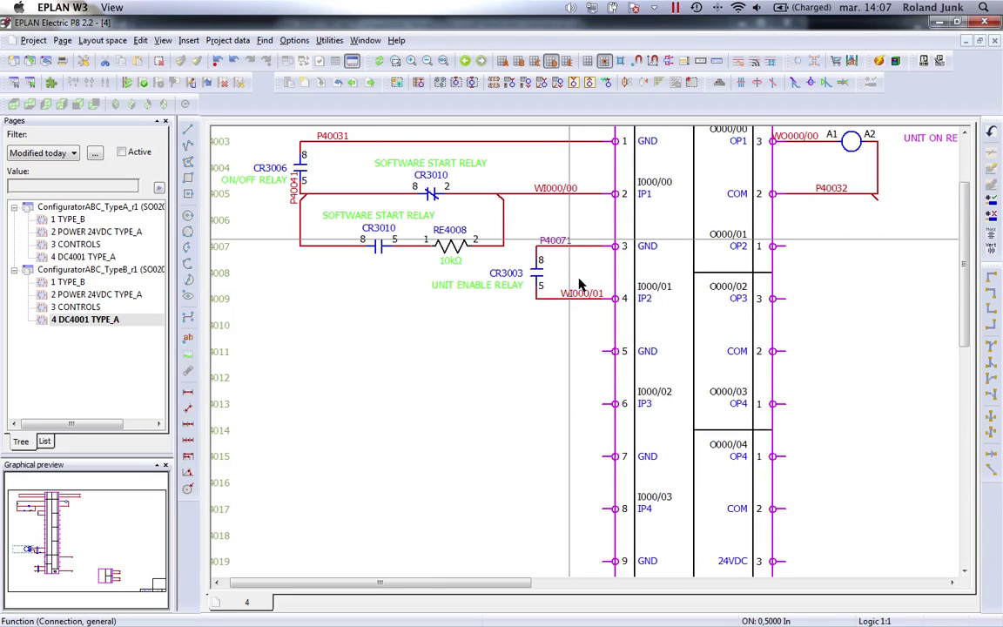
left_click(133, 269)
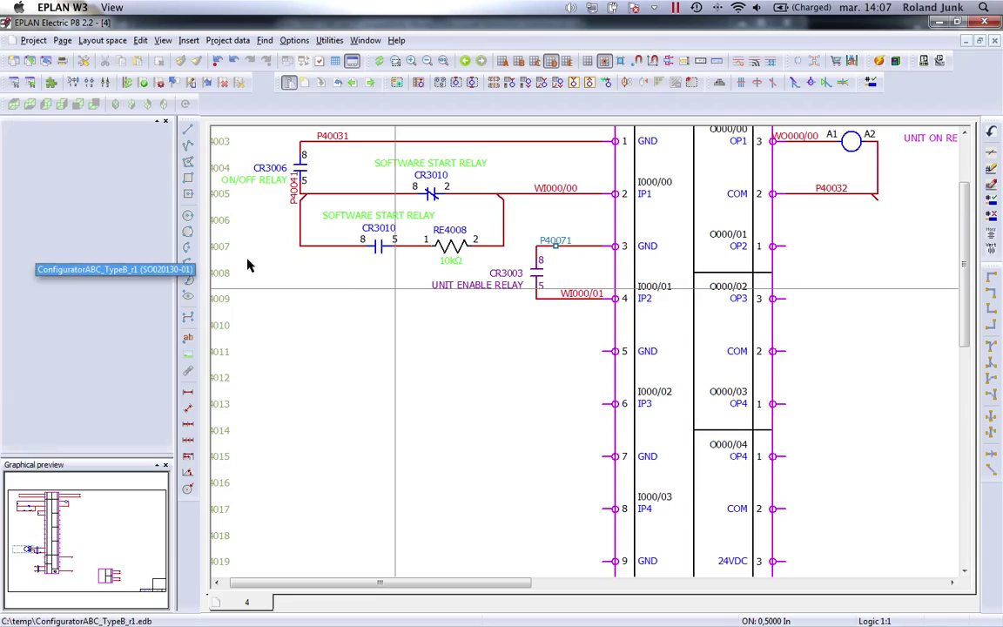
Run Utilities > Reports > Generate project reports for ConfiguratorABC_TypeB_r1.
left_click(329, 43)
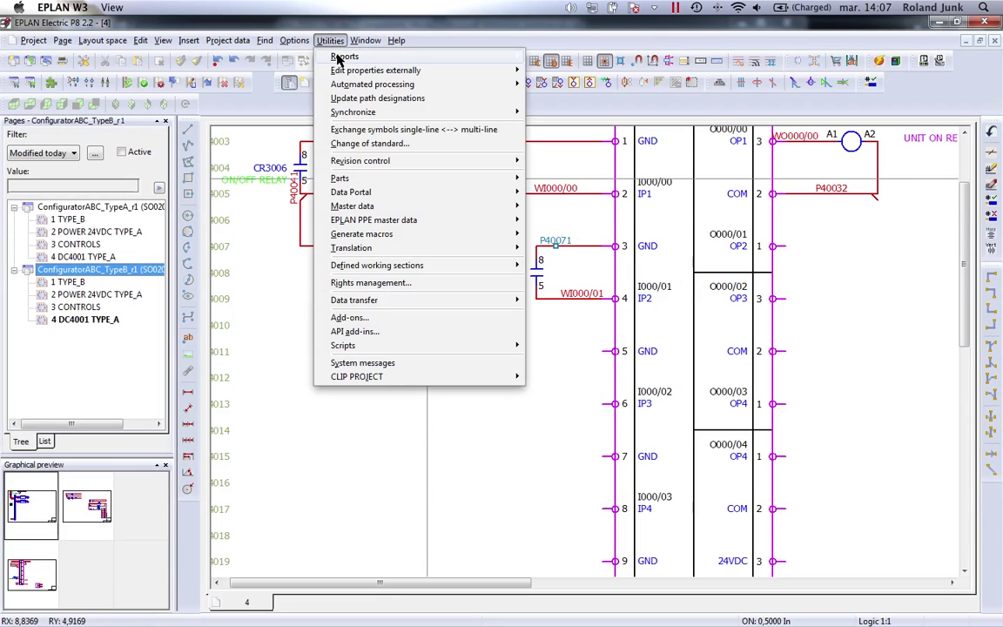
mouse_move(338, 57)
left_click(562, 85)
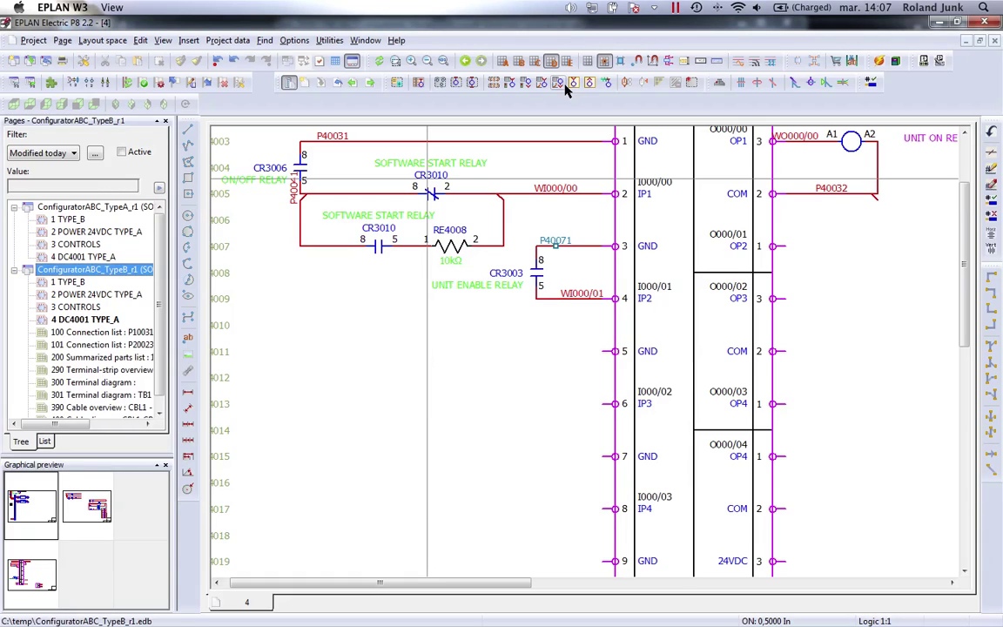
View the full 200 Summarized parts list page, then zoom into the 100 Connection list's top block.
left_click(82, 358)
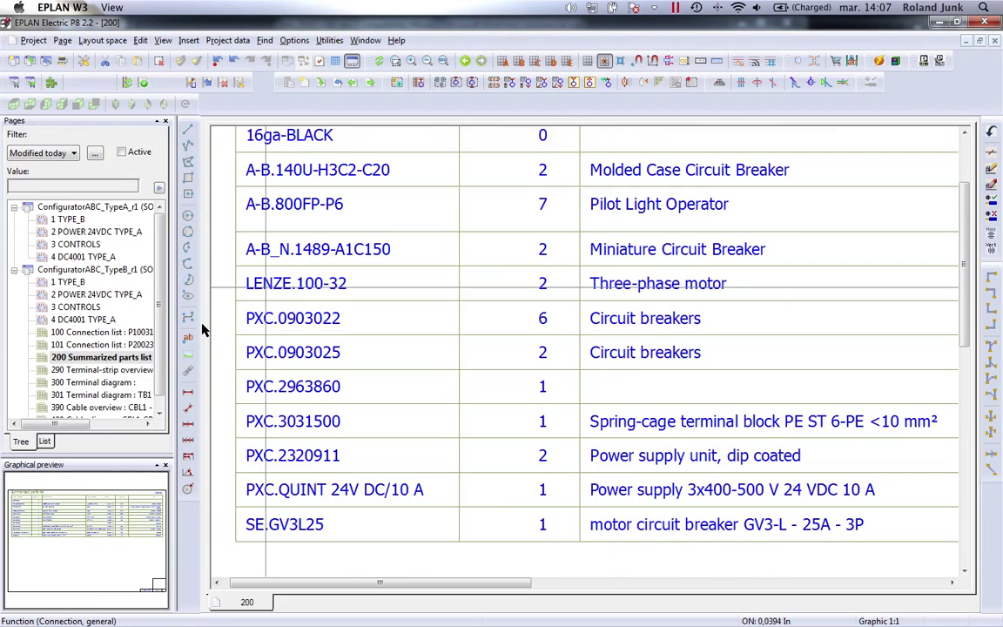
left_click(444, 63)
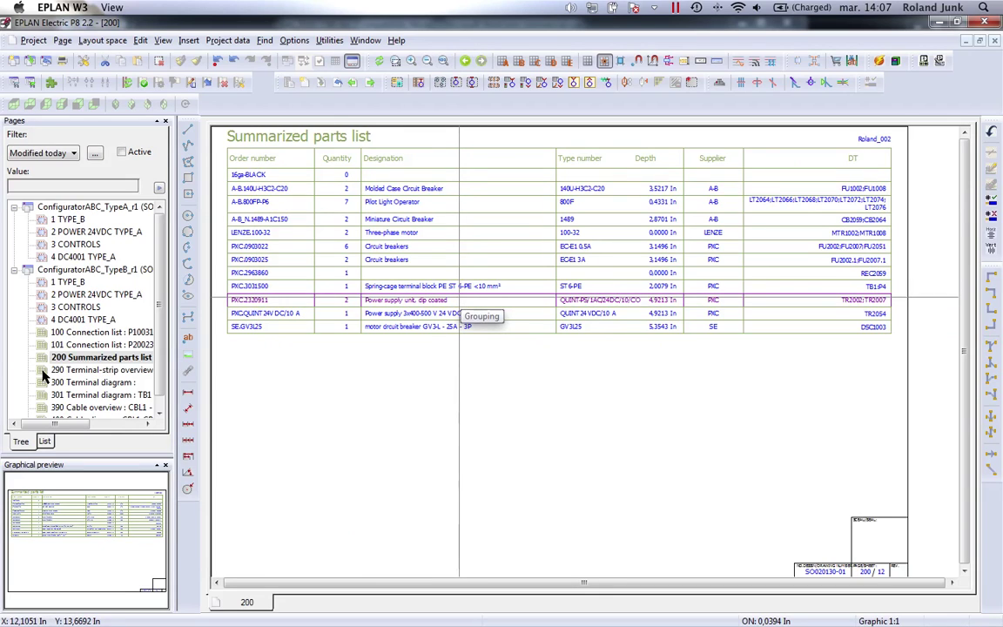
left_click(109, 333)
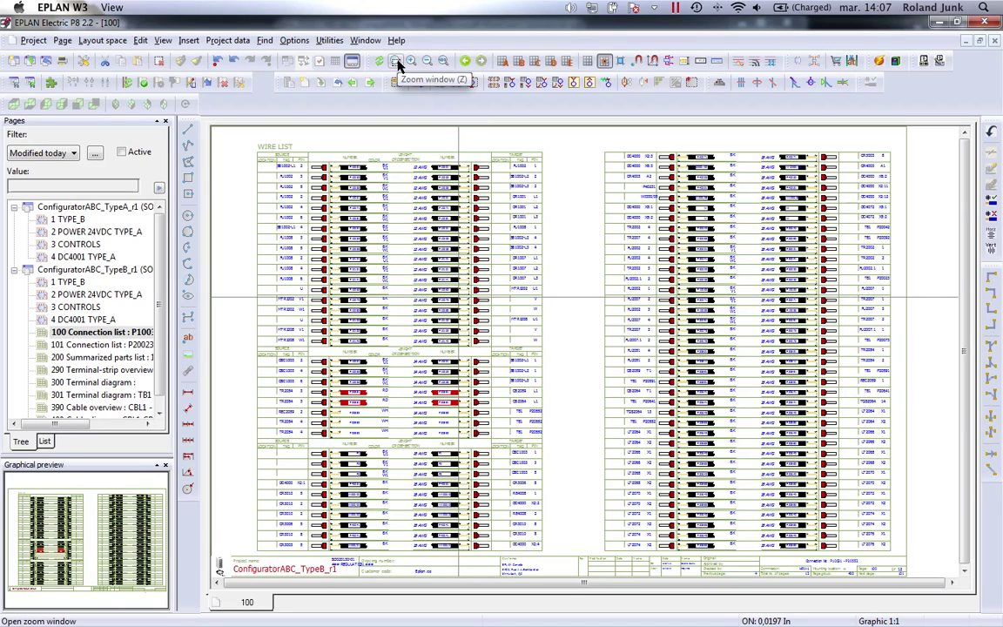
left_click(396, 61)
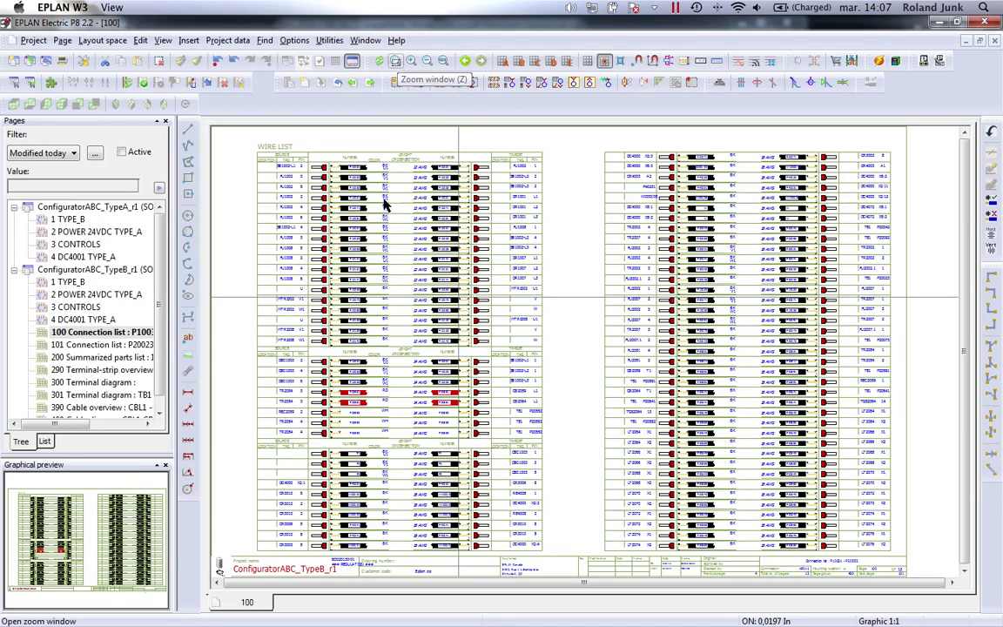
left_click(243, 142)
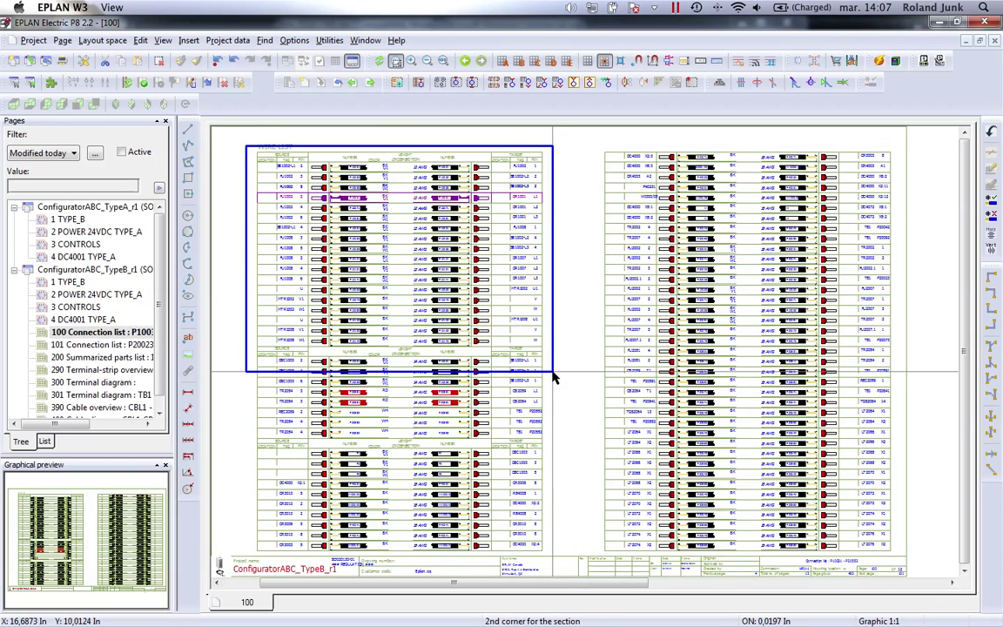
left_click(554, 376)
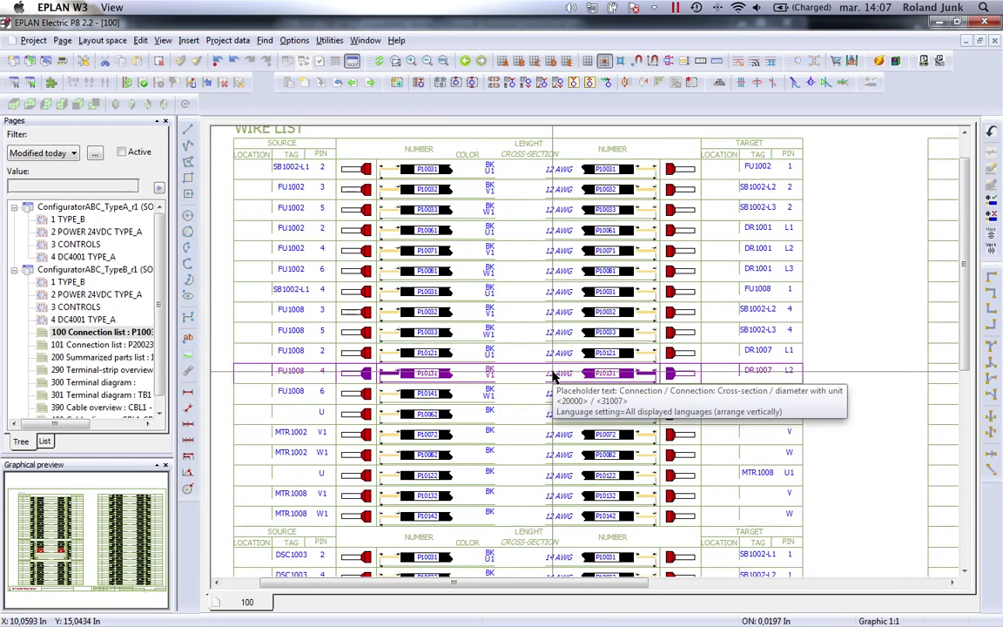
View the whole 301 TB1 terminal diagram page, then select the Type B project.
left_click(133, 396)
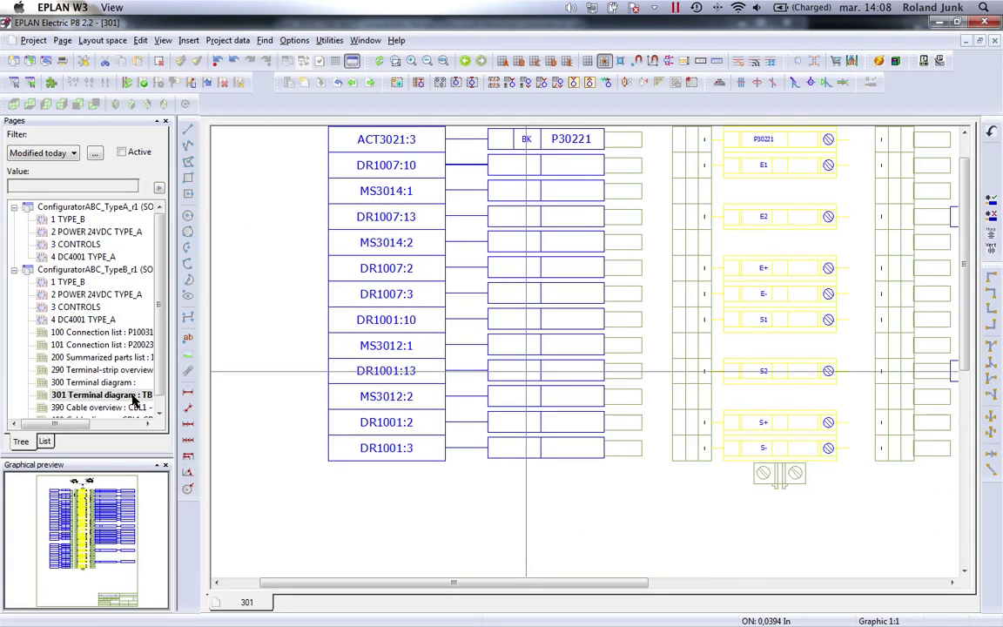
left_click(445, 62)
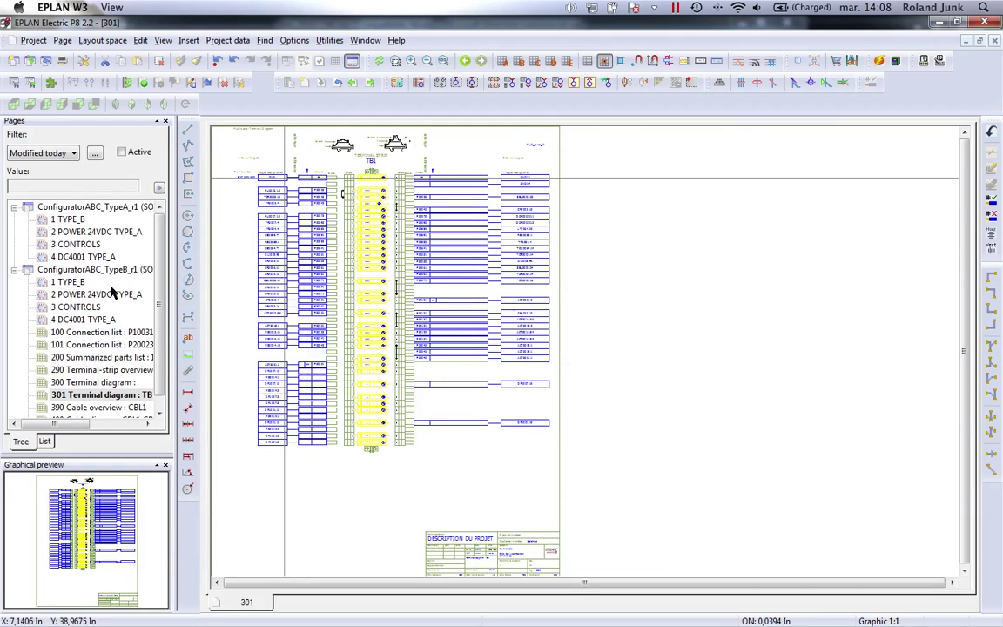
left_click(122, 270)
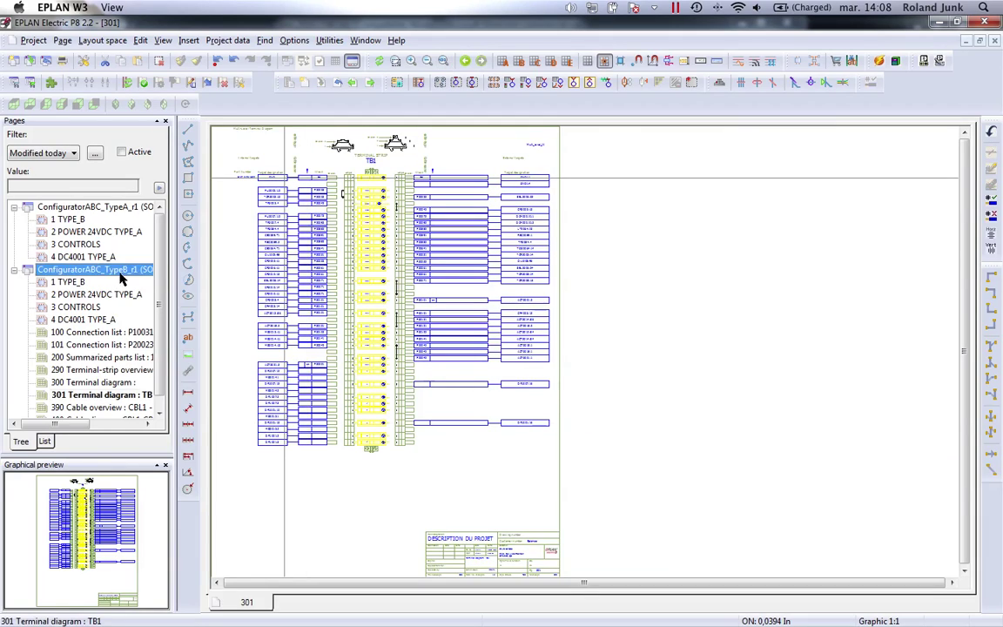
left_click(64, 41)
mouse_move(124, 230)
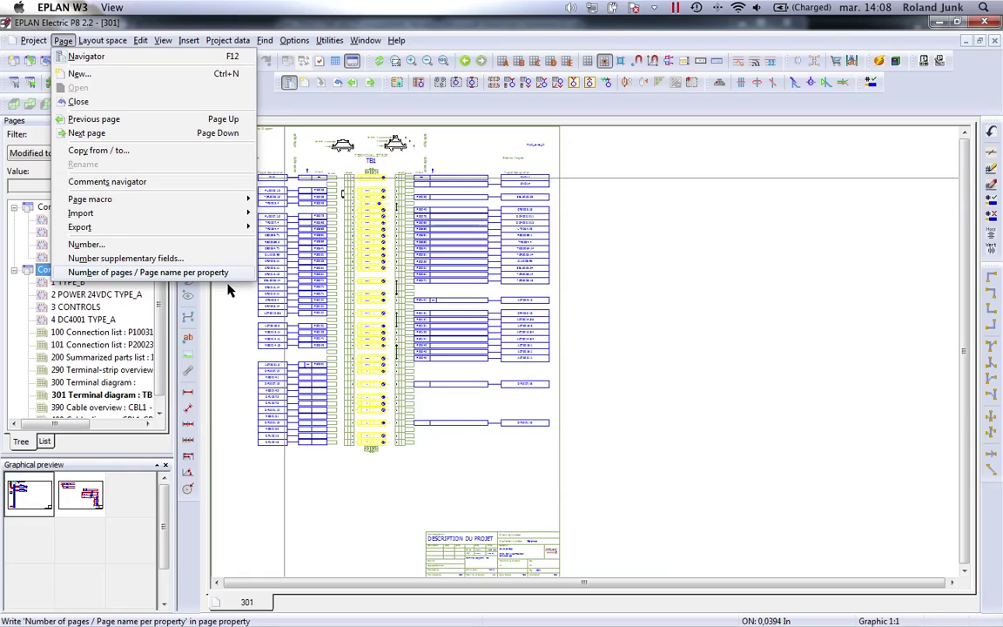
left_click(319, 499)
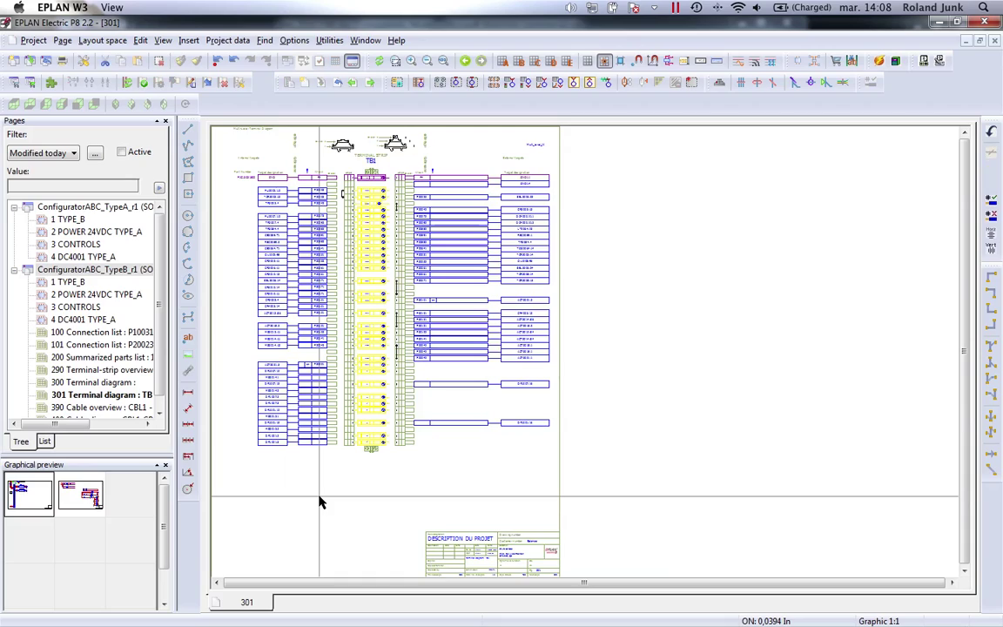